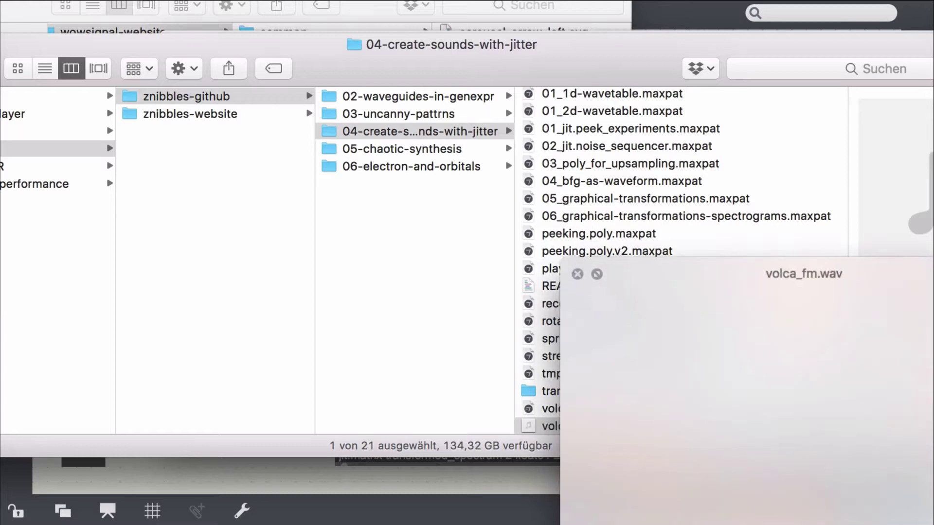
Listen to a preview of volca_fm.wav, close it and switch back to the Max patch
left_click_drag(652, 278, 349, 134)
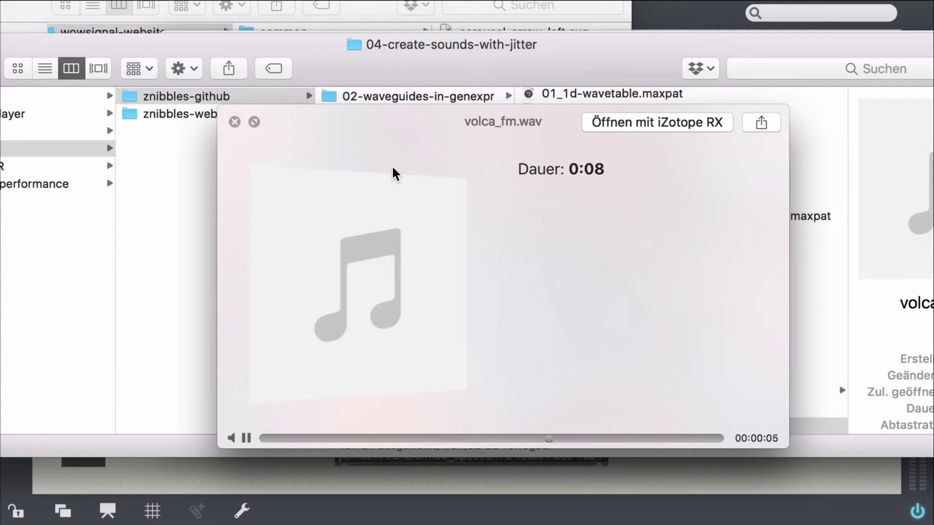
key("space")
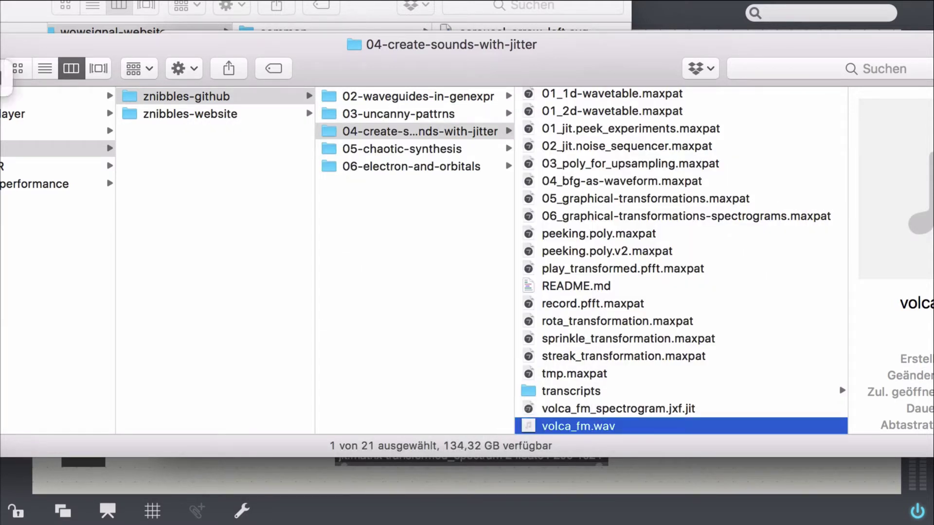
key("super+Tab")
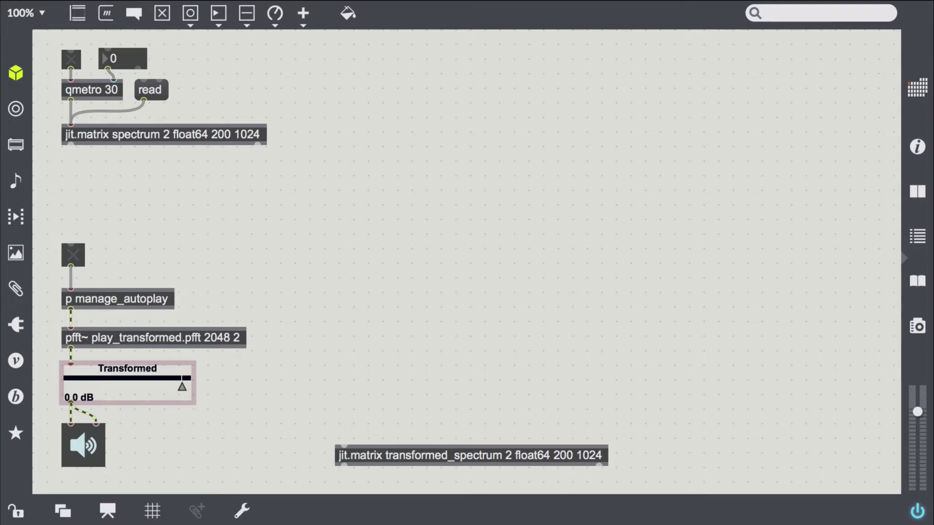
Examine the inside of the pfft~ play_transformed.pfft subpatch and close it again
double_click(154, 336)
left_click_drag(515, 22, 260, 0)
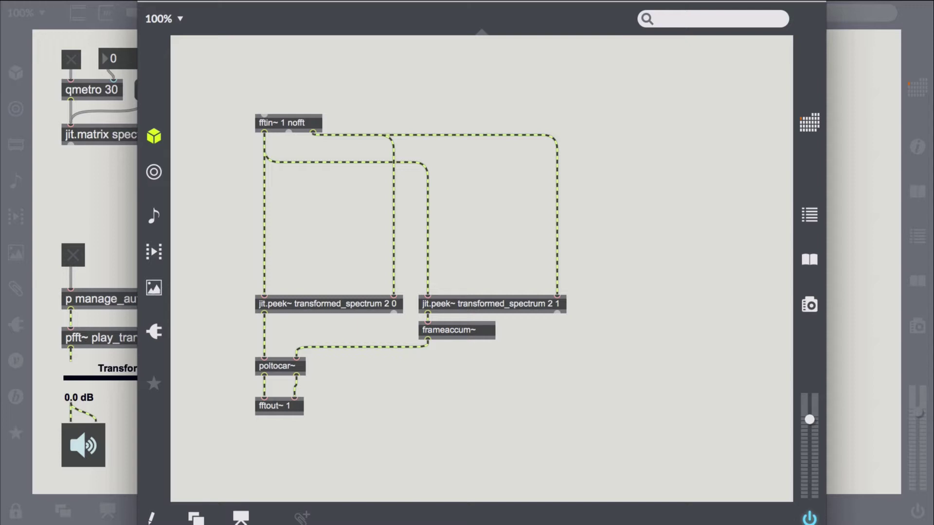
key("super+w")
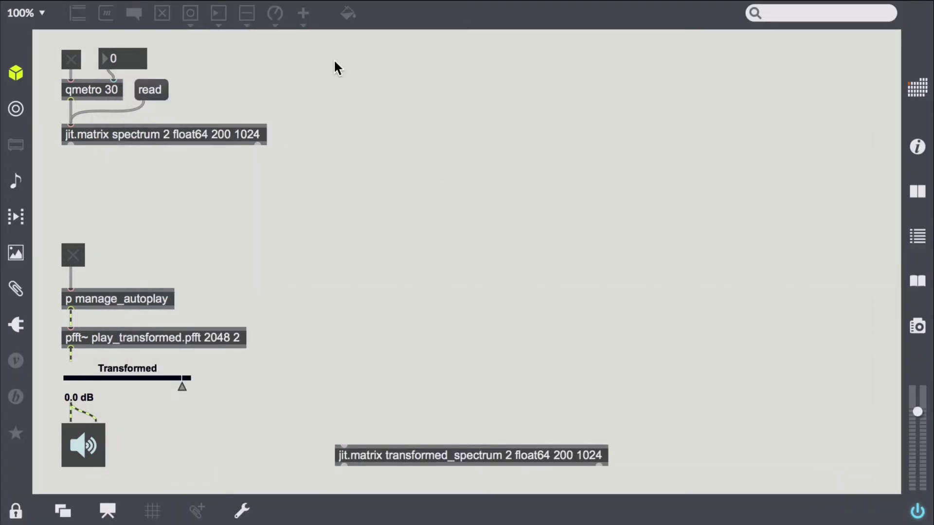
Unlock the patch and add a jit.unpack 2 object beside the jit.matrix spectrum object
key("super+e")
type("njit.unpack")
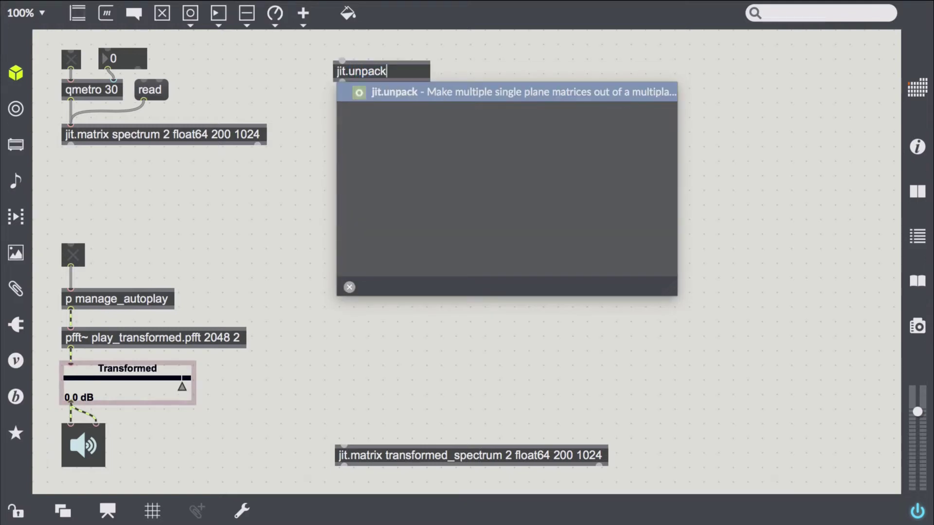
type(" 2")
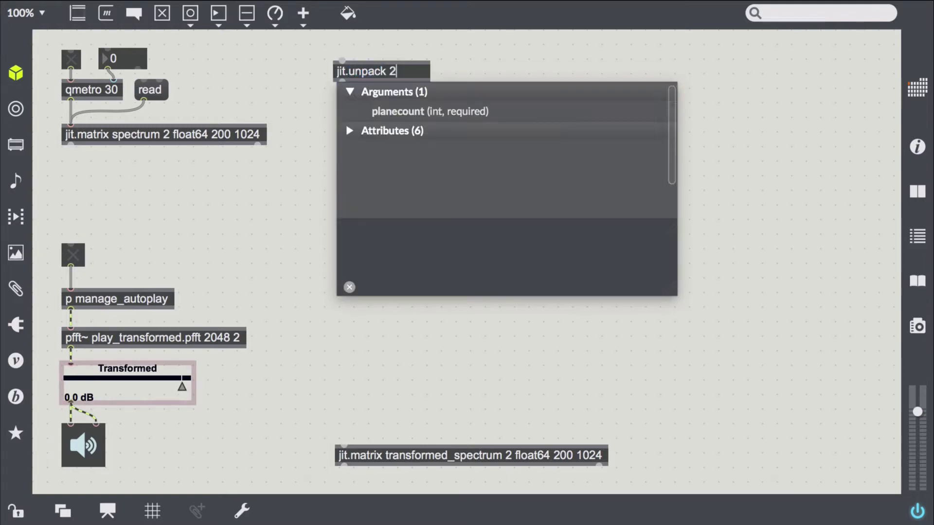
left_click(301, 91)
left_click_drag(371, 79, 366, 111)
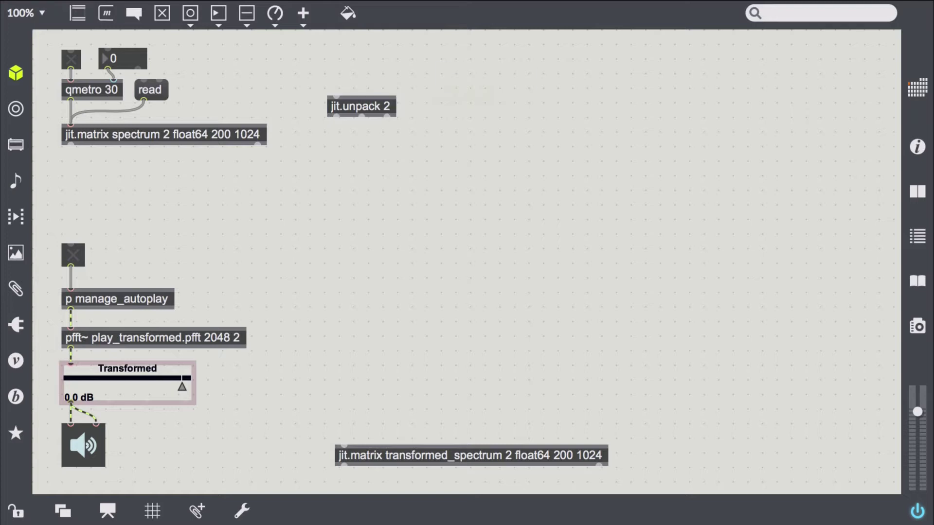
Add a jit.pwindow beside jit.unpack, duplicate it alongside, and resize both to the same moderately large size
type("njit.pw")
key("Return")
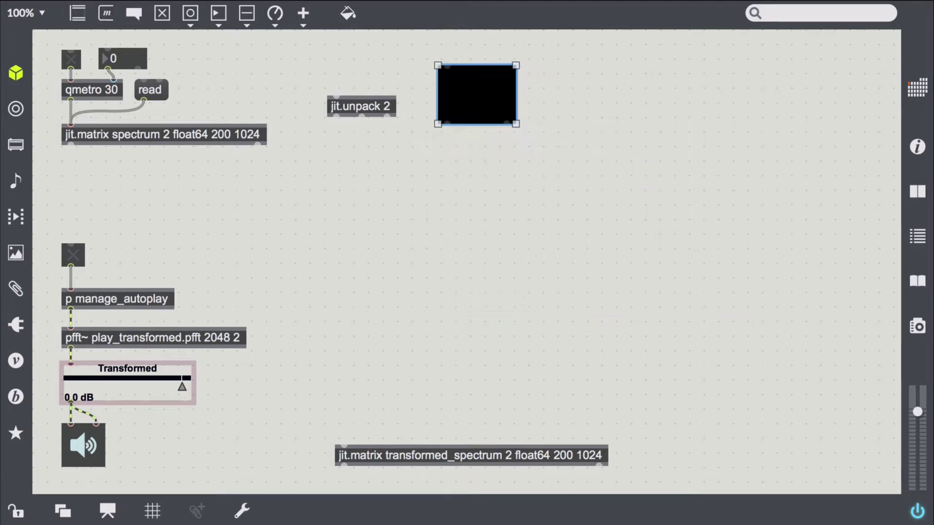
left_click_drag(489, 99, 847, 142)
left_click(575, 123, "shift")
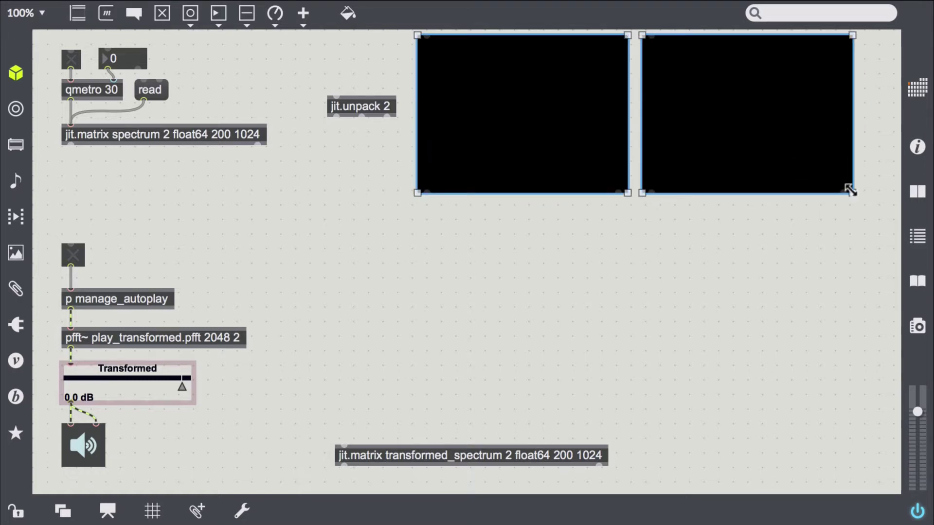
left_click_drag(851, 191, 800, 153)
left_click(663, 215)
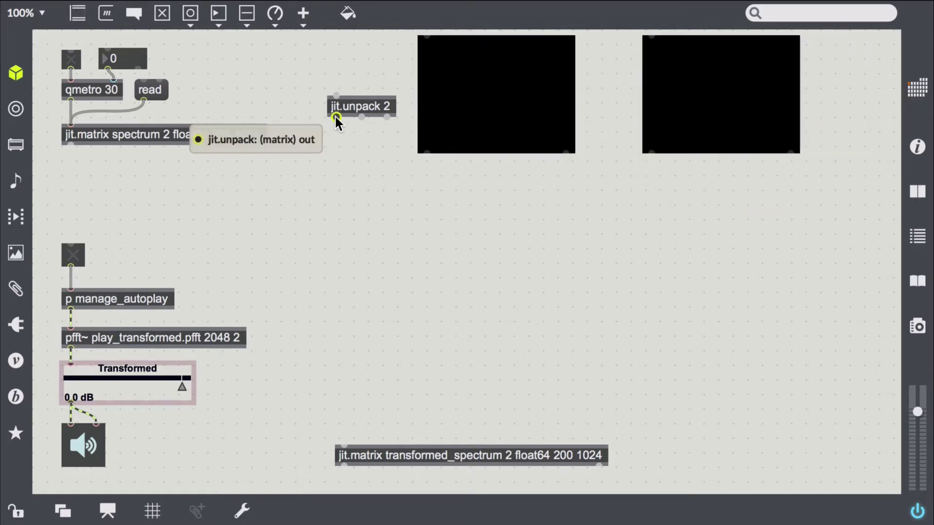
Connect jit.matrix spectrum to jit.unpack and its first two outlets to the two jit.pwindows, routing the cords neatly
left_click_drag(336, 118, 432, 40)
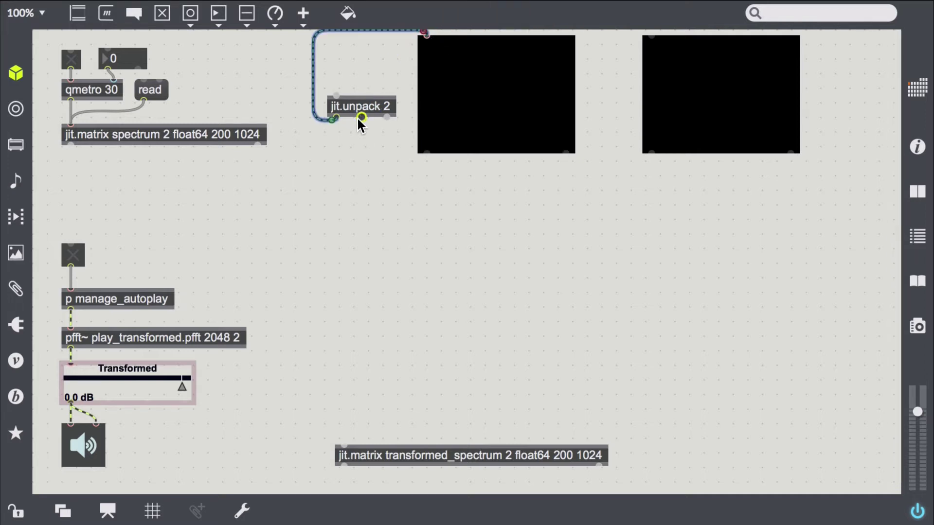
left_click_drag(361, 118, 647, 57)
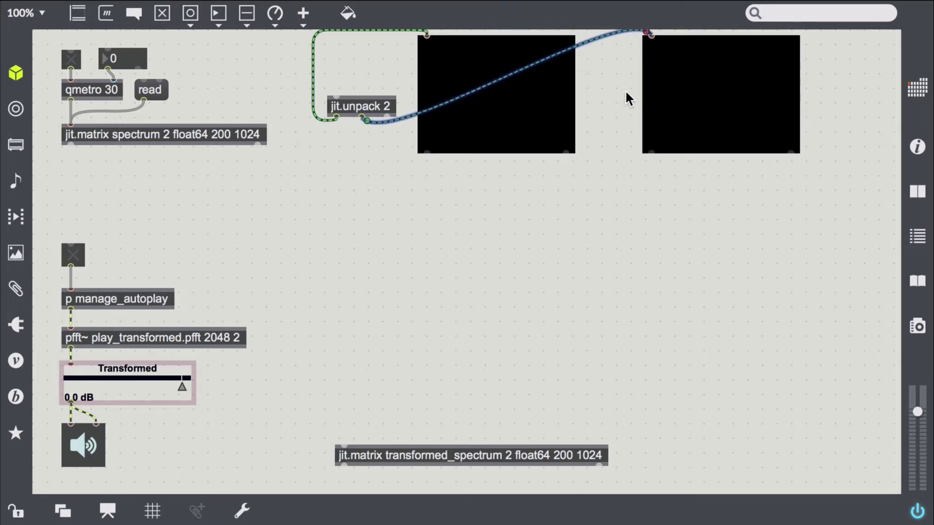
key("super+y")
left_click_drag(70, 144, 335, 110)
key("super+y")
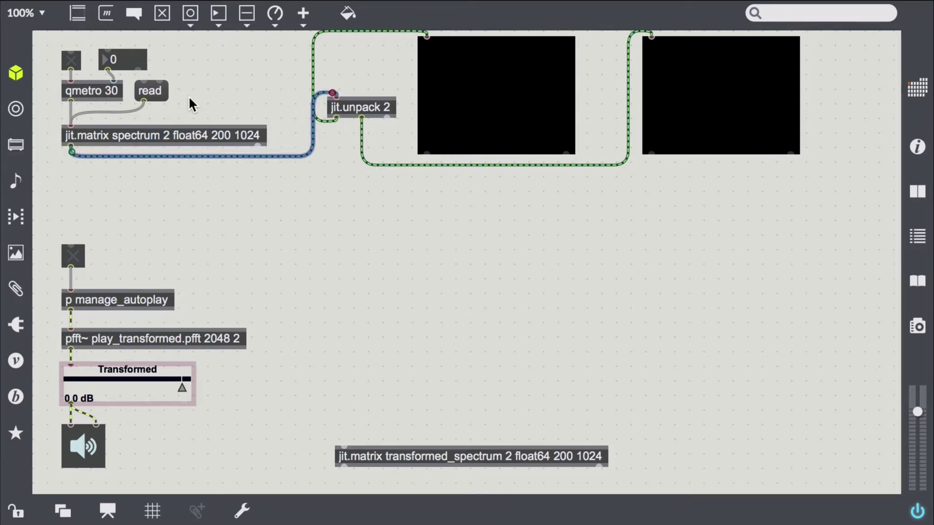
Lock the patch, read volca_fm_spectrogram.jxf.jit into the spectrum matrix and start the qmetro
key("super+e")
left_click(152, 91)
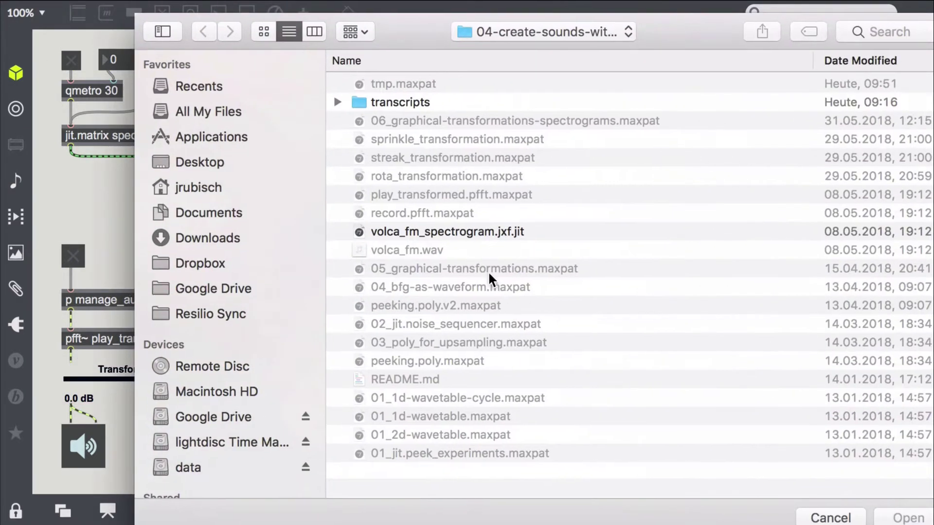
double_click(475, 232)
left_click(80, 65)
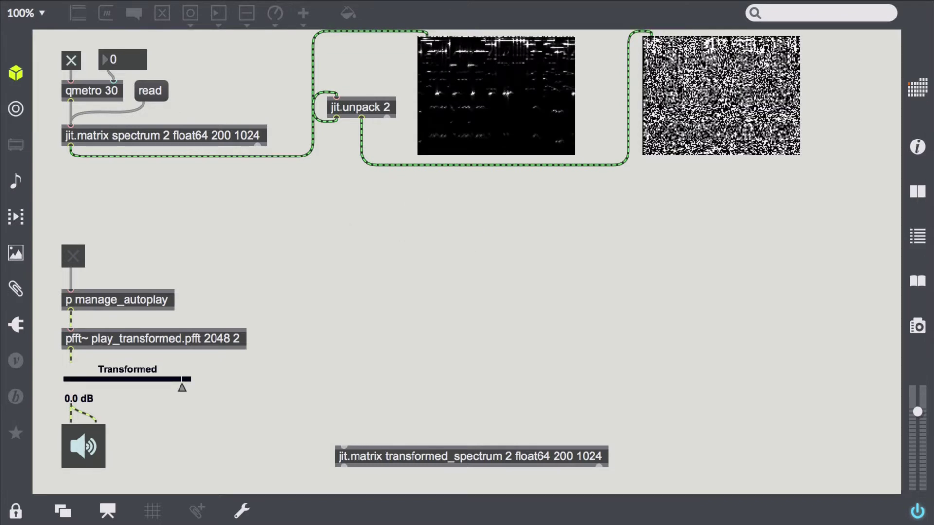
key("super+e")
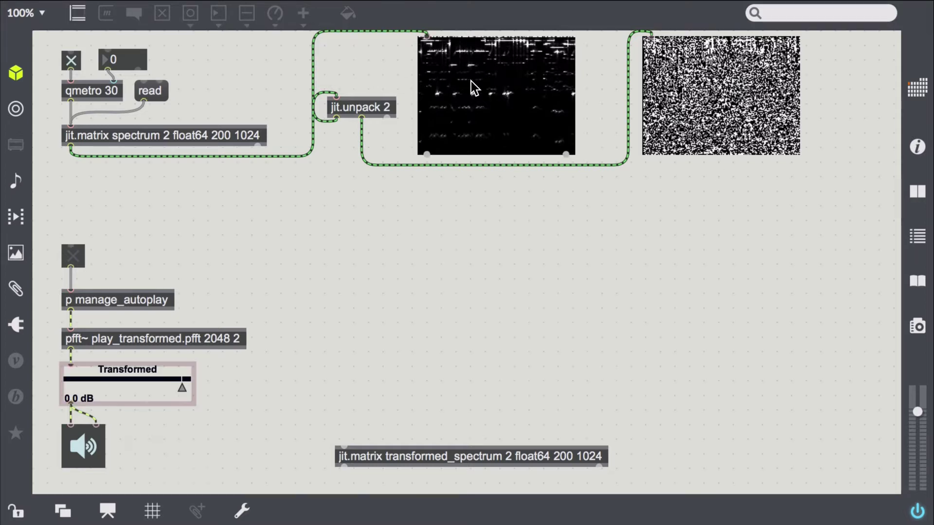
left_click_drag(471, 80, 521, 82)
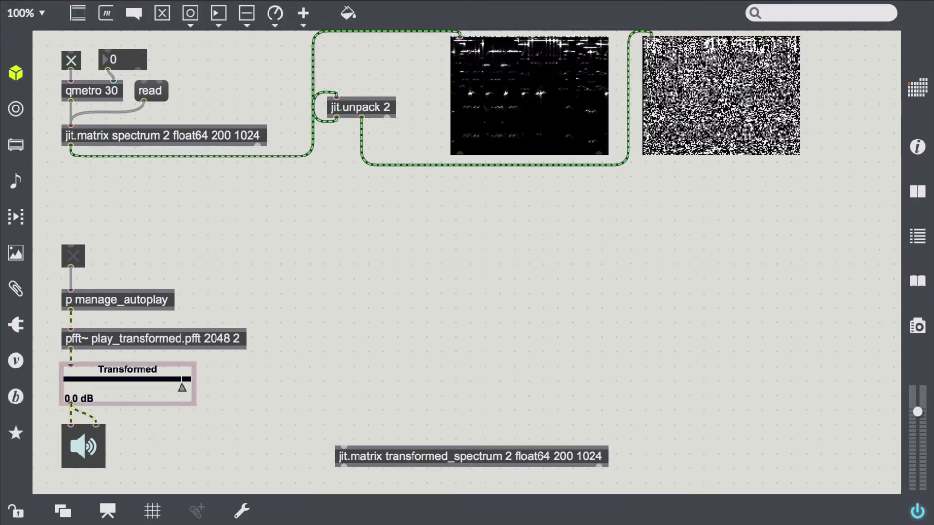
double_click(335, 57)
type("jit.dimmap @inv")
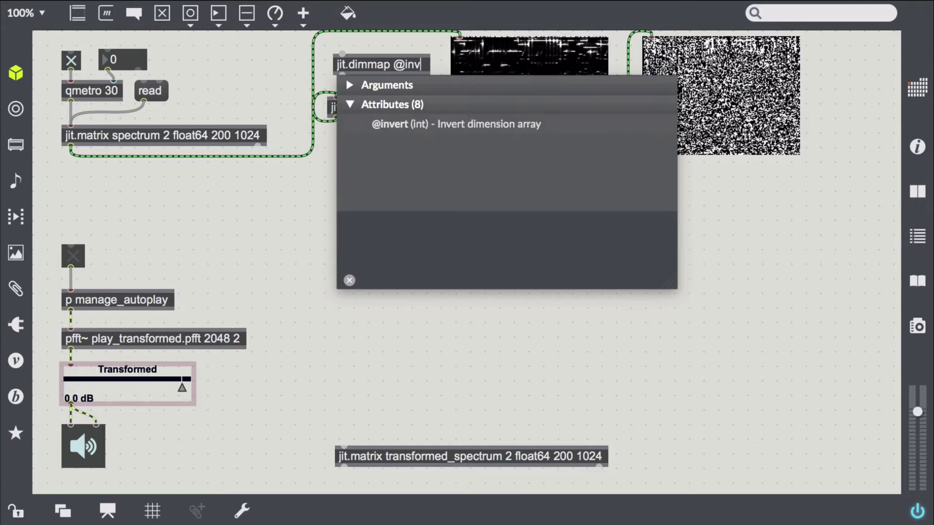
type("ert 0 1")
left_click(343, 40)
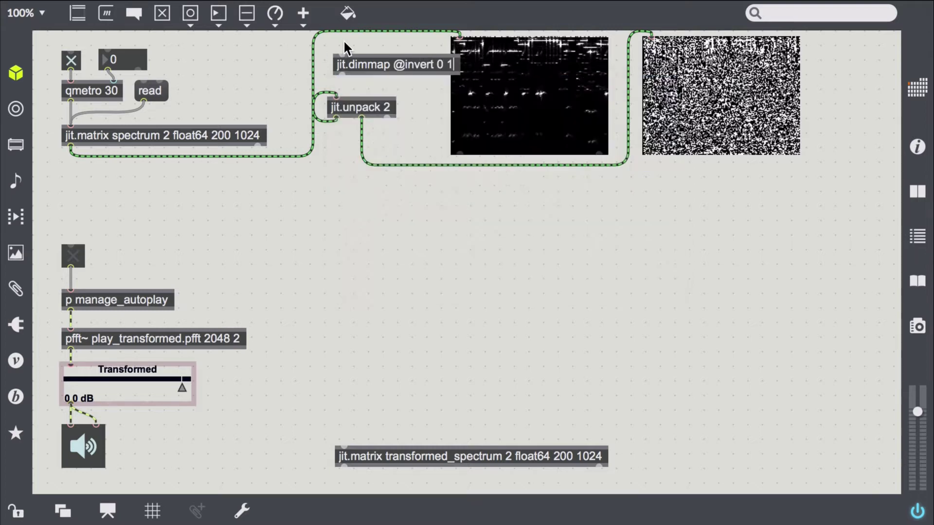
left_click_drag(356, 70, 363, 78)
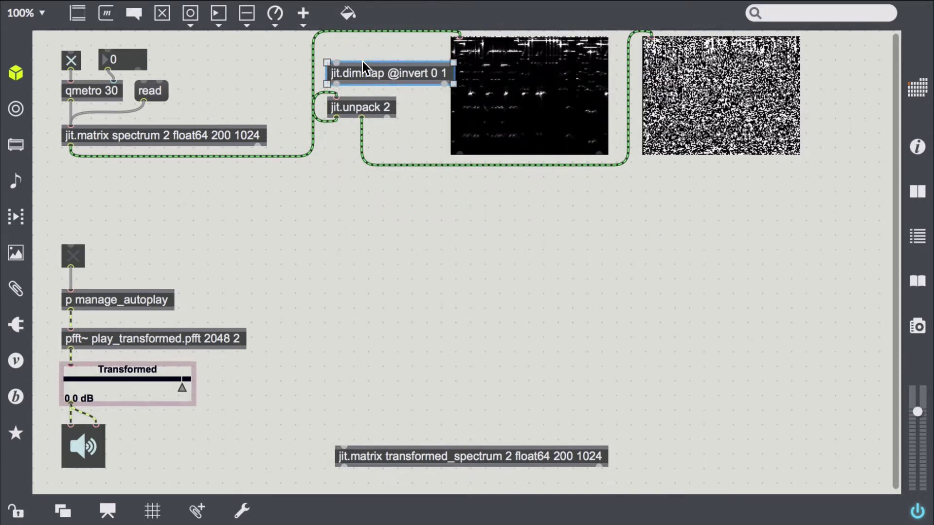
left_click(455, 34)
left_click_drag(454, 37, 340, 66)
key("super+z")
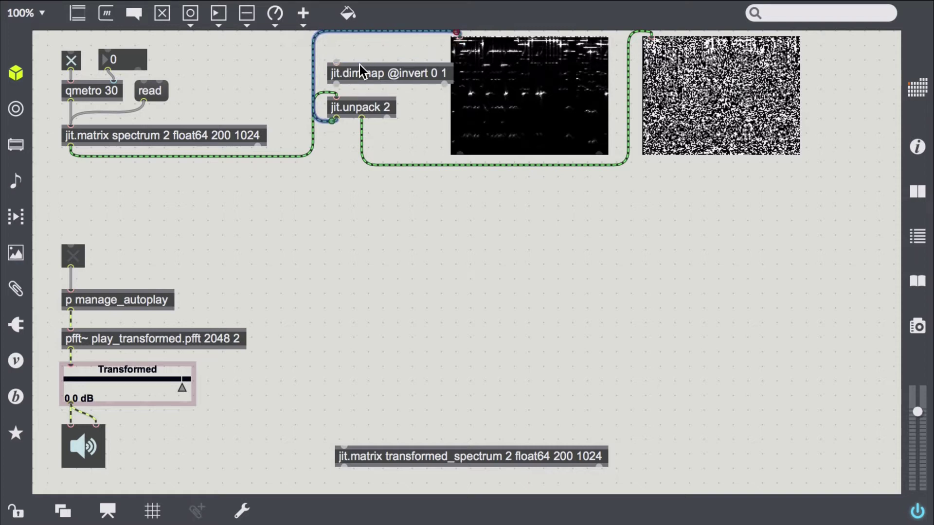
Reroute the spectrum matrix's cord into jit.dimmap and connect jit.dimmap's outlet to jit.unpack
left_click(328, 96)
mouse_move(337, 92)
left_mouse_down()
mouse_move(354, 76)
mouse_move(336, 100)
left_mouse_up()
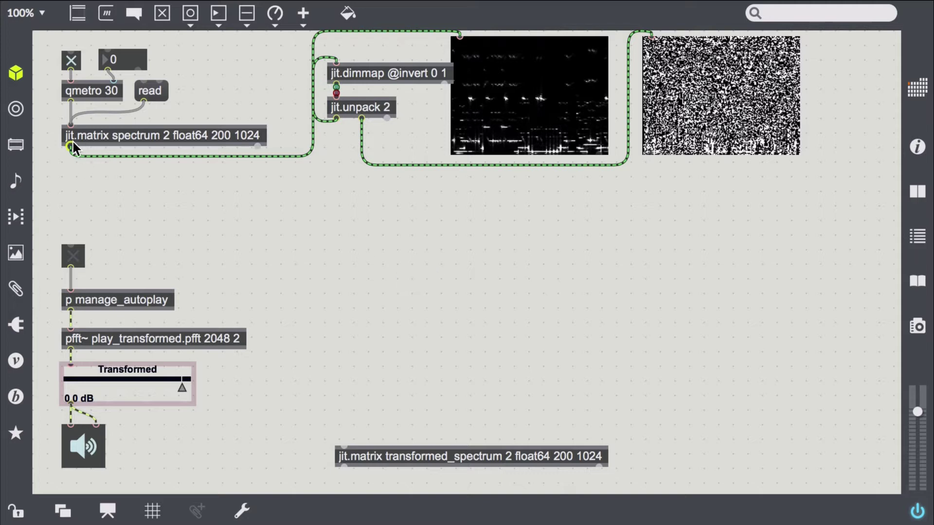
Connect jit.matrix spectrum directly to jit.matrix transformed_spectrum, play the resynthesized sound briefly and stop it
left_click_drag(73, 142, 345, 439)
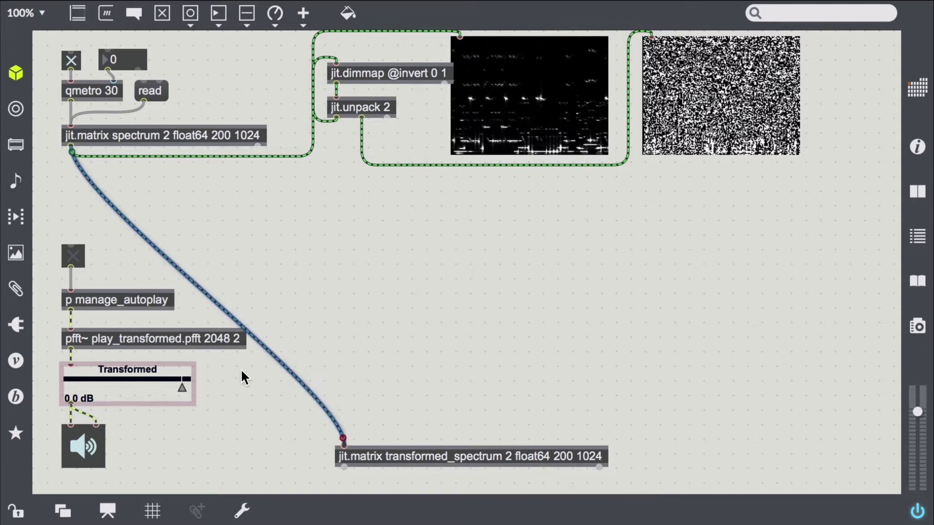
key("super+e")
left_click(74, 257)
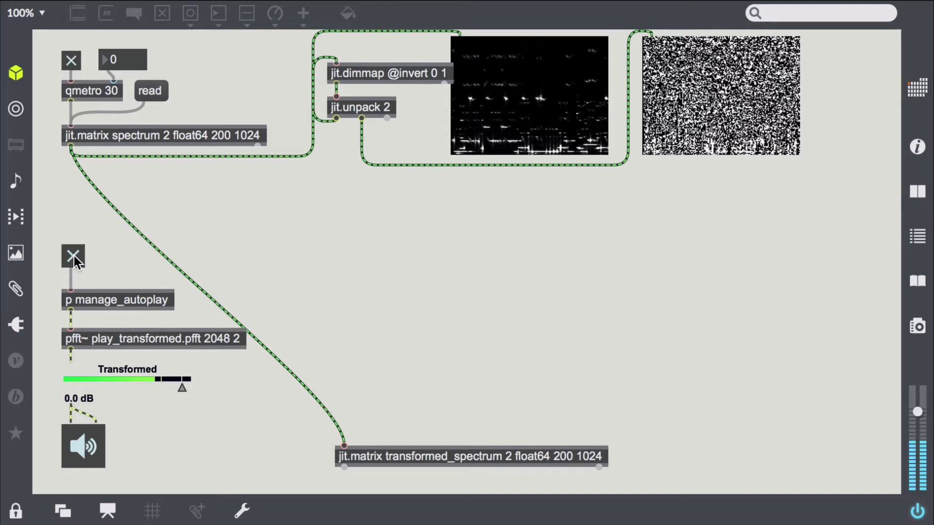
left_click(74, 256)
Unlock the patch and delete the direct cord between the spectrum and transformed_spectrum matrices
key("super+e")
left_click(165, 253)
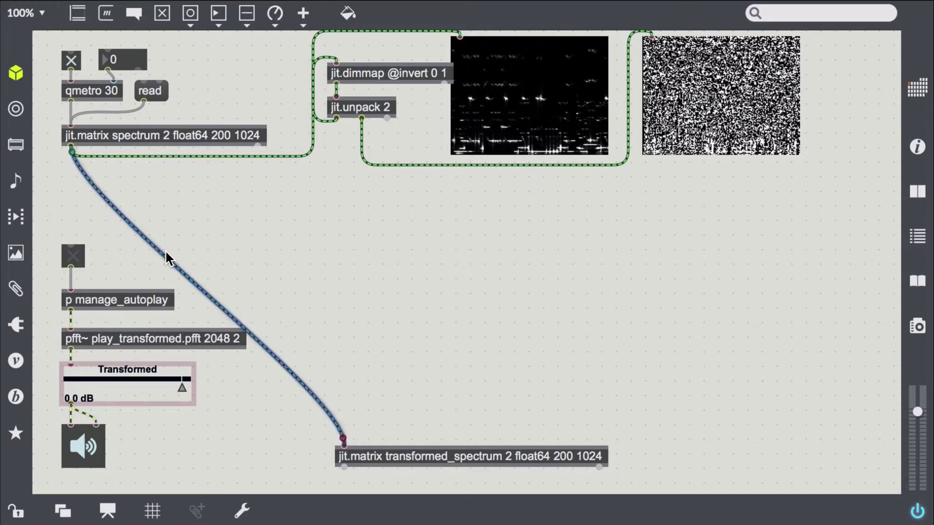
key("BackSpace")
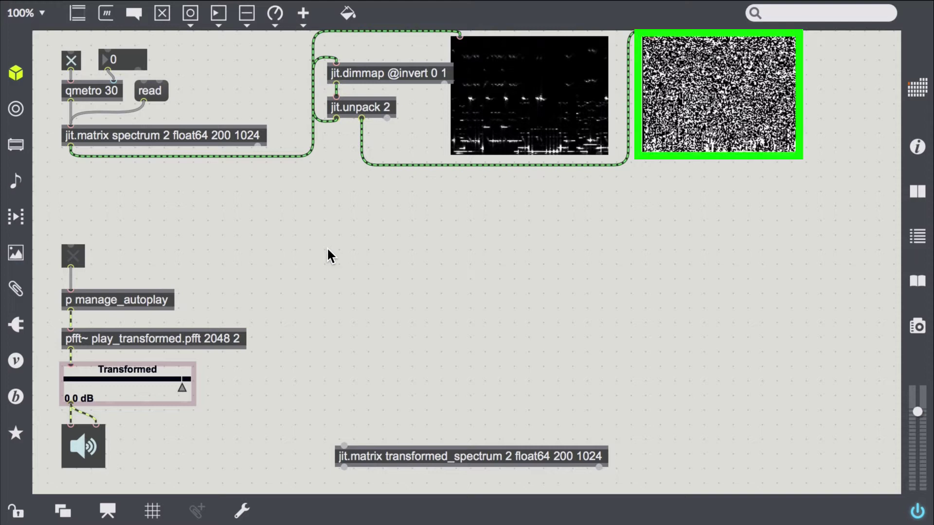
Add an empty bpatcher in the free area between jit.unpack and jit.matrix transformed_spectrum
type("nbpatcher")
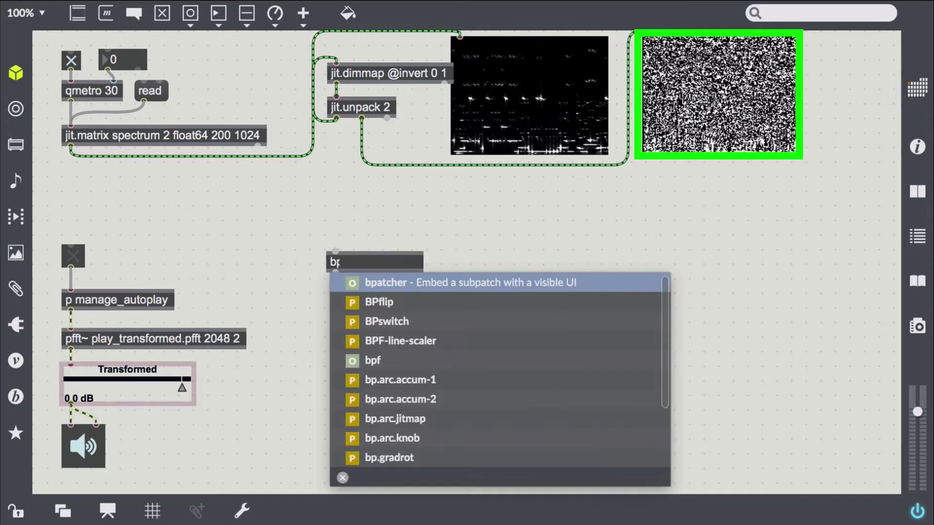
key("Return")
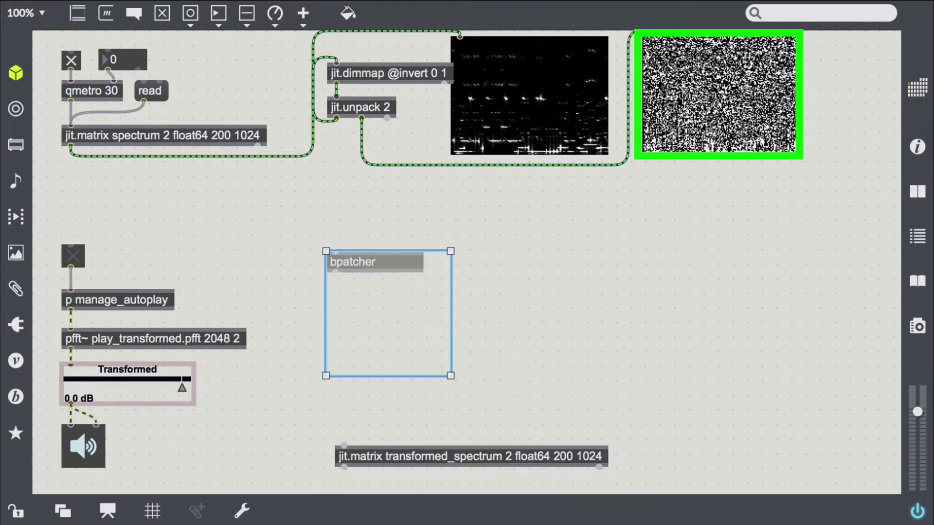
left_click_drag(346, 266, 339, 255)
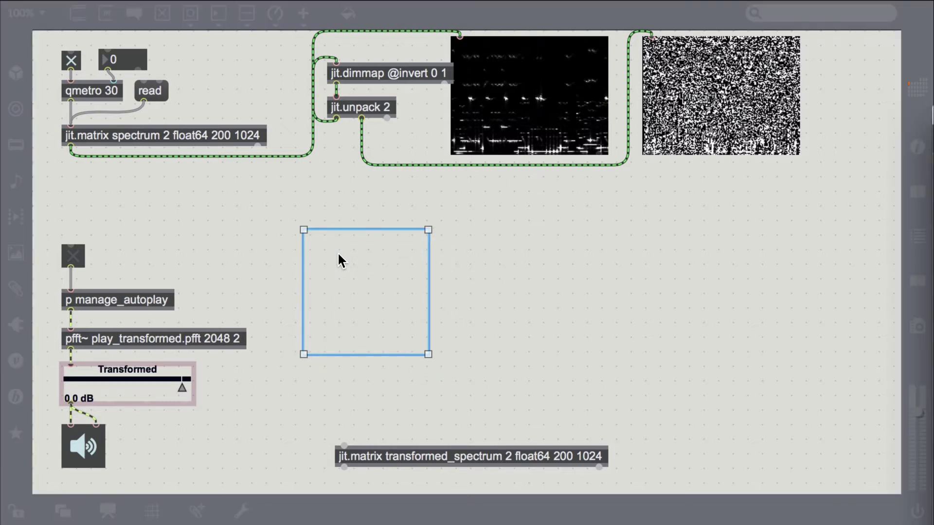
Load rota_transformation.maxpat into the bpatcher through its inspector and move the bpatcher up beneath jit.unpack
key("super+i")
left_click_drag(760, 24, 577, 14)
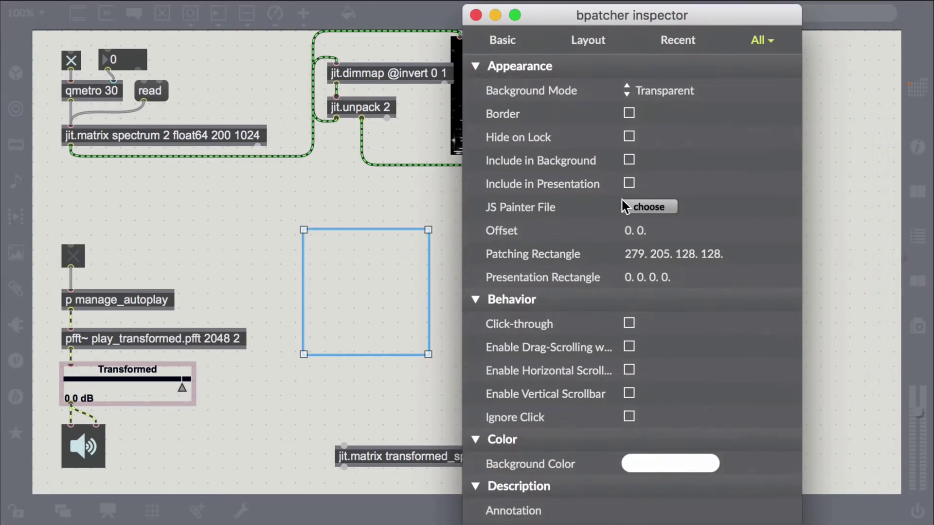
scroll(659, 246, "down", 5)
scroll(667, 426, "up", 5)
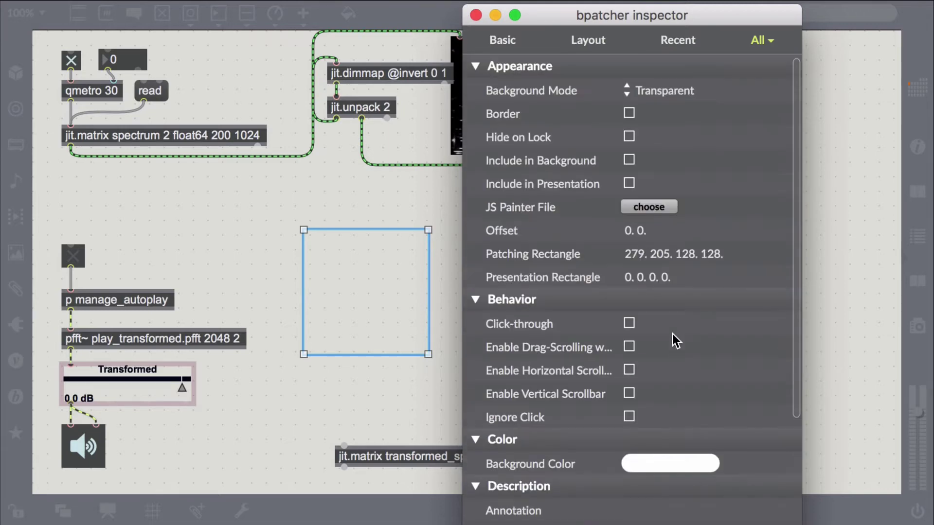
scroll(674, 331, "down", 5)
left_click(649, 472)
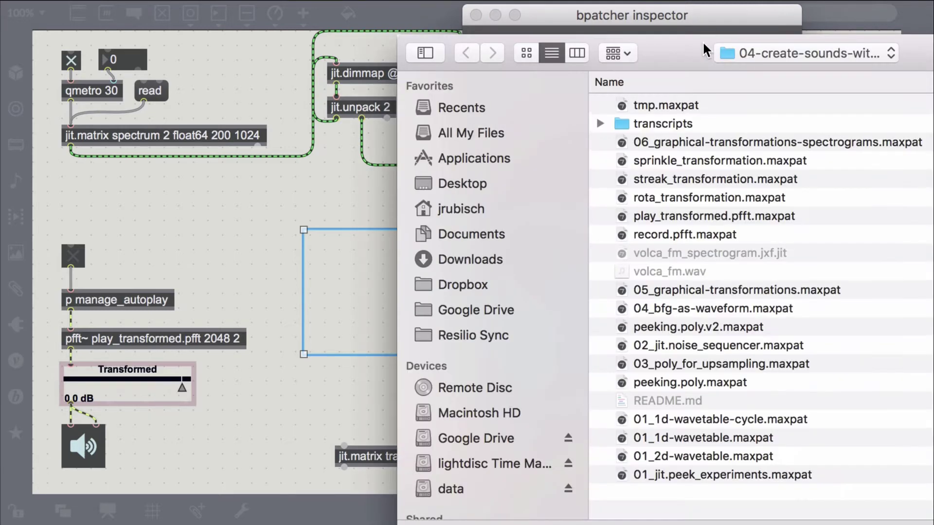
left_click_drag(703, 41, 431, 40)
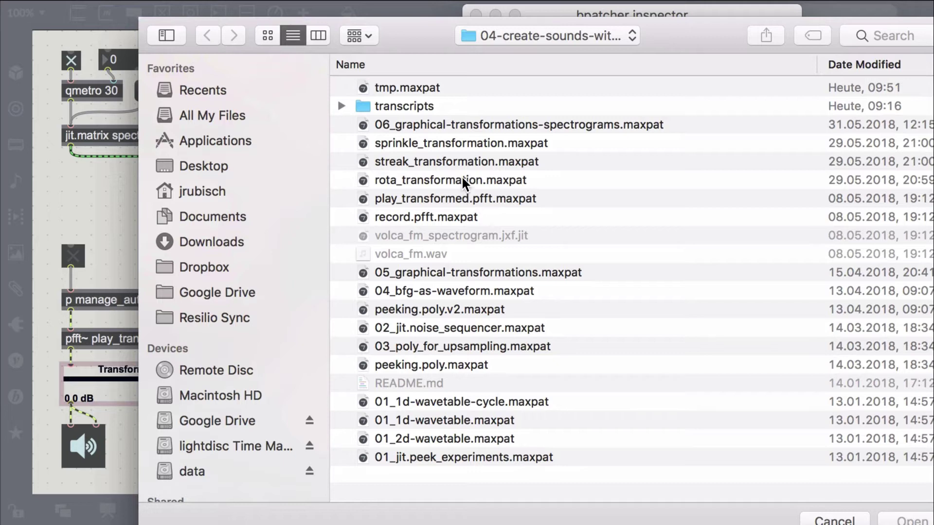
double_click(462, 181)
left_click(475, 15)
left_click_drag(382, 218, 380, 187)
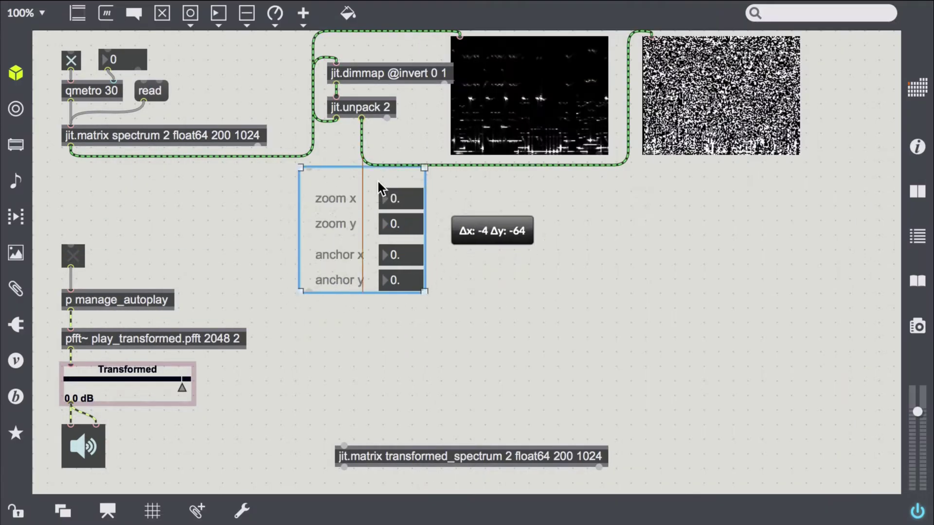
Enlarge the rota bpatcher, shrink both spectrogram displays equally, and raise the patch cord running beneath them
left_click_drag(424, 291, 568, 448)
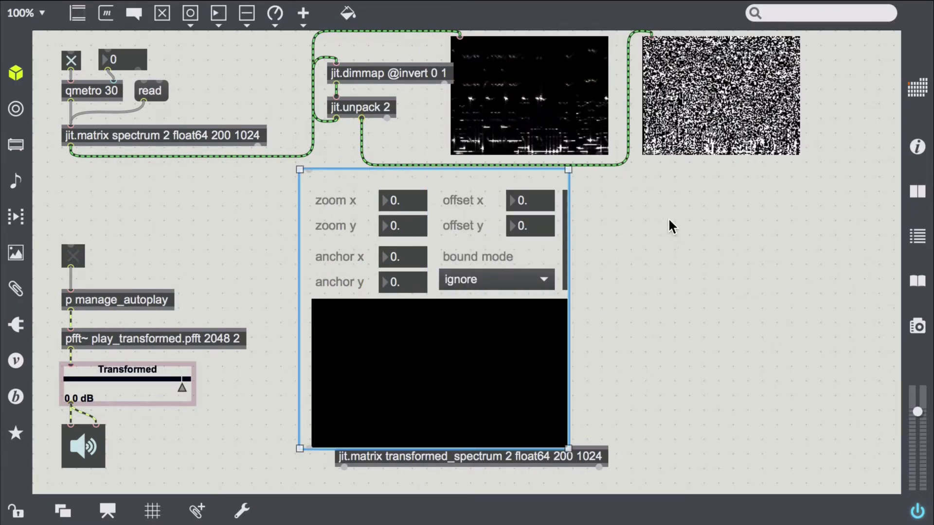
left_click(564, 142)
left_click(652, 153, "shift")
left_click_drag(800, 154, 760, 125)
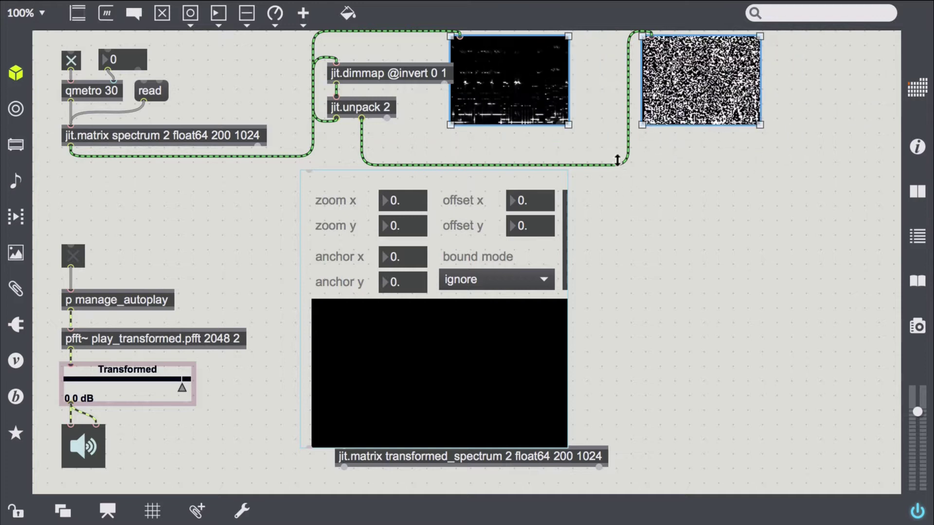
left_click_drag(617, 161, 617, 131)
Align the bpatcher and jit.matrix transformed_spectrum beneath jit.unpack, enlarging the bpatcher to reveal its whole interface
left_click_drag(482, 269, 514, 236)
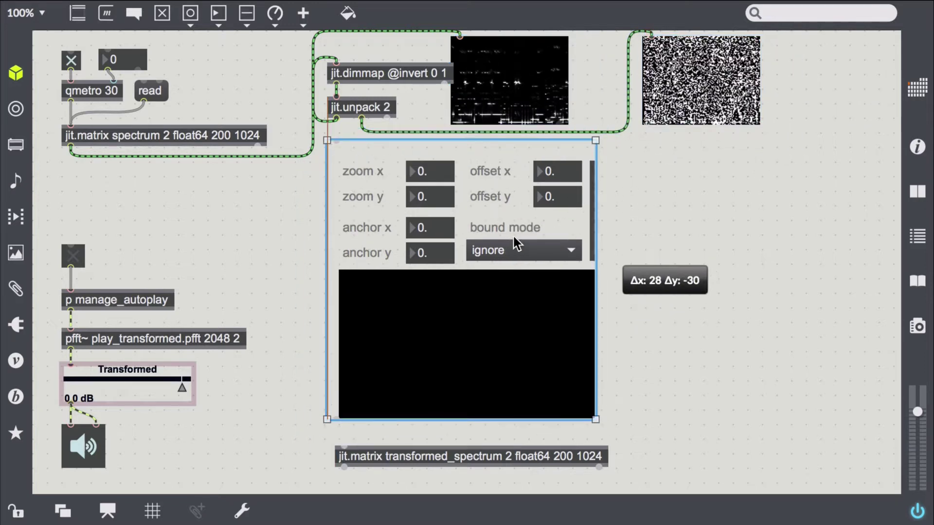
left_click_drag(576, 458, 570, 475)
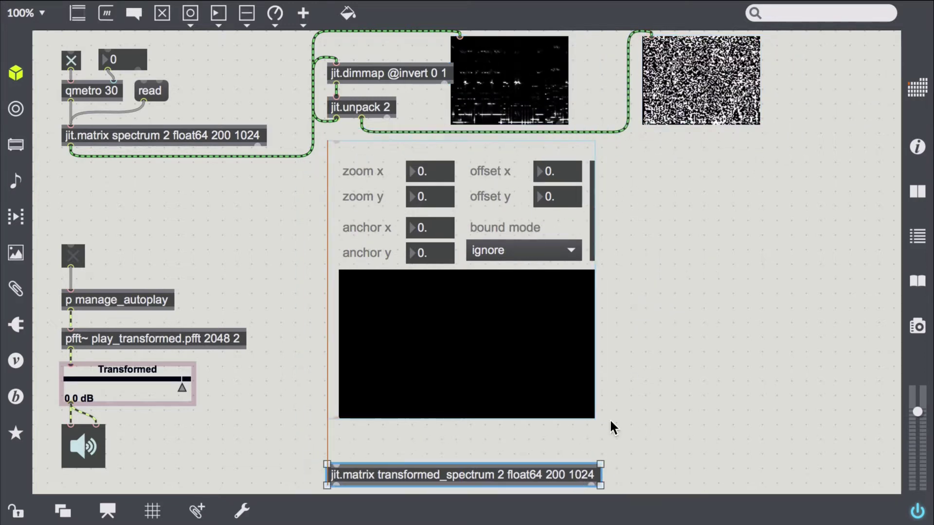
left_click_drag(593, 417, 624, 453)
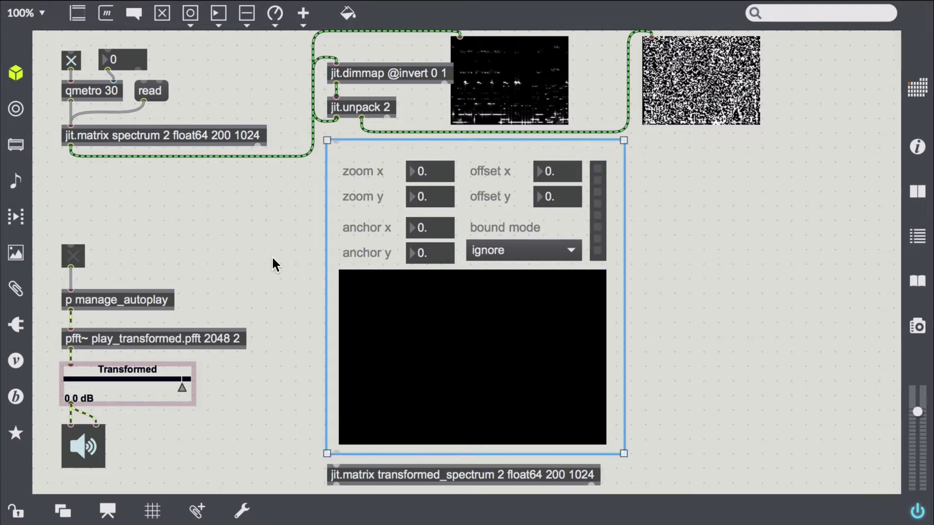
Wire the rota bpatcher between the spectrum and transformed_spectrum matrices, lock the patch and start playback of the resynthesized sound
left_click_drag(73, 145, 332, 145)
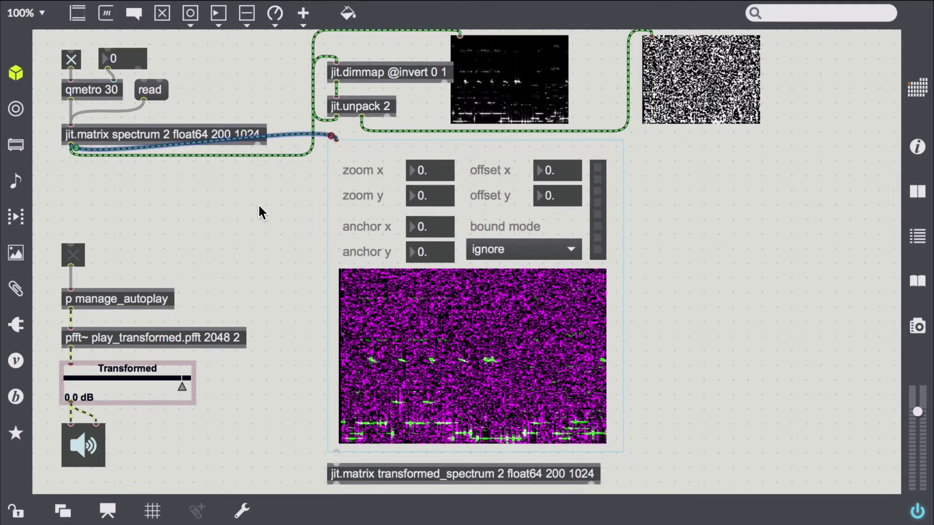
left_click_drag(337, 453, 340, 464)
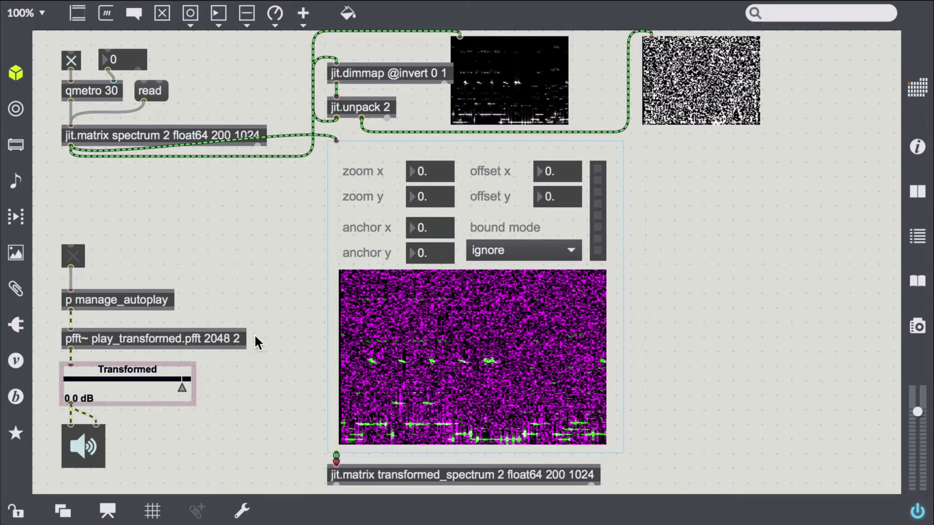
key("super+e")
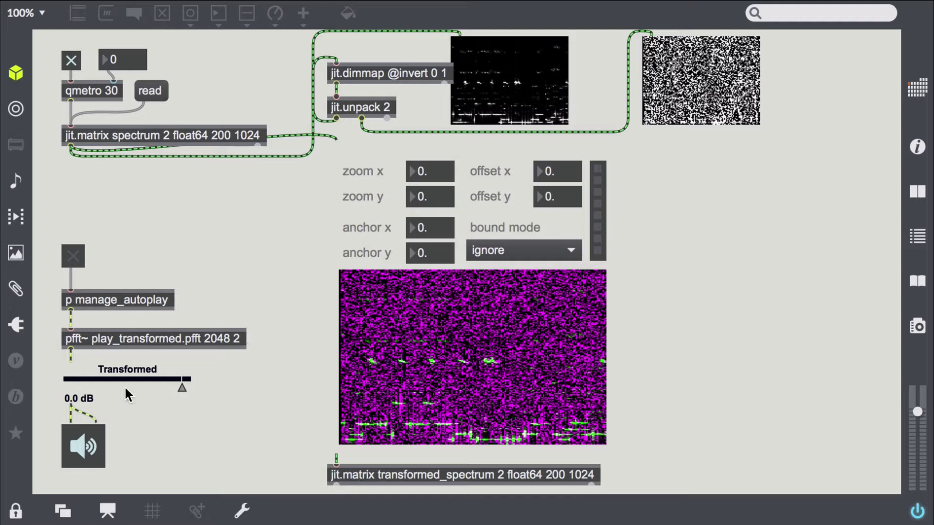
left_click(72, 256)
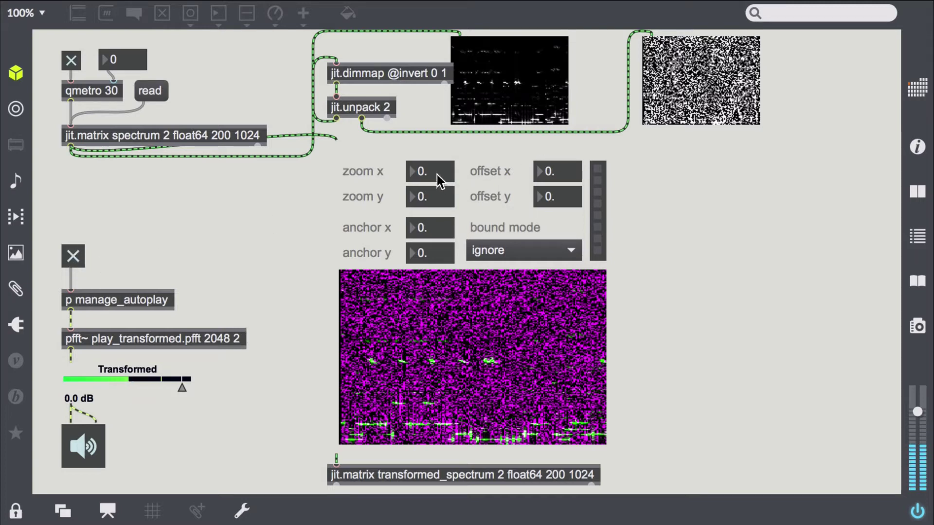
Set the rota zoom x to 0.78, zoom y to 0.2, offset y to 64 and the bound mode to clip
left_click_drag(436, 172, 436, 133)
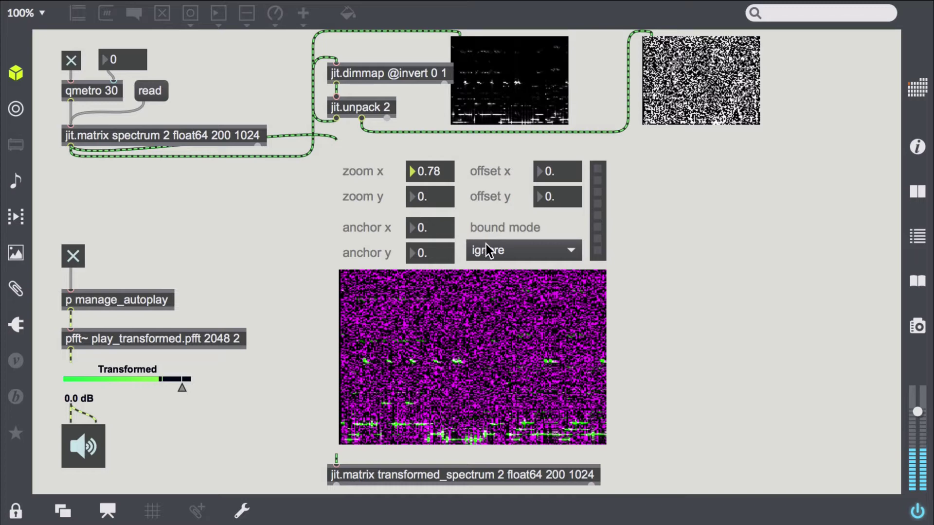
mouse_move(438, 198)
left_mouse_down()
mouse_move(439, 186)
mouse_move(432, 212)
left_mouse_up()
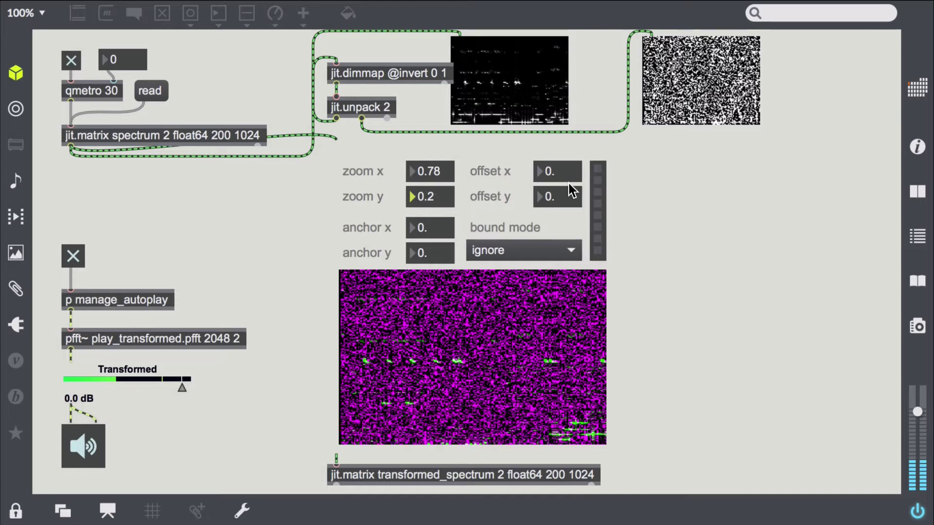
left_click_drag(562, 195, 550, 166)
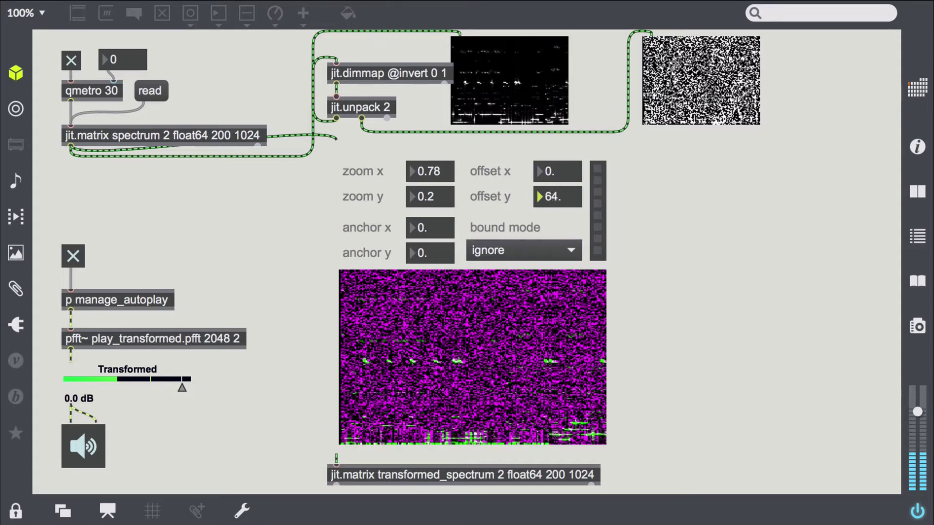
left_click(557, 249)
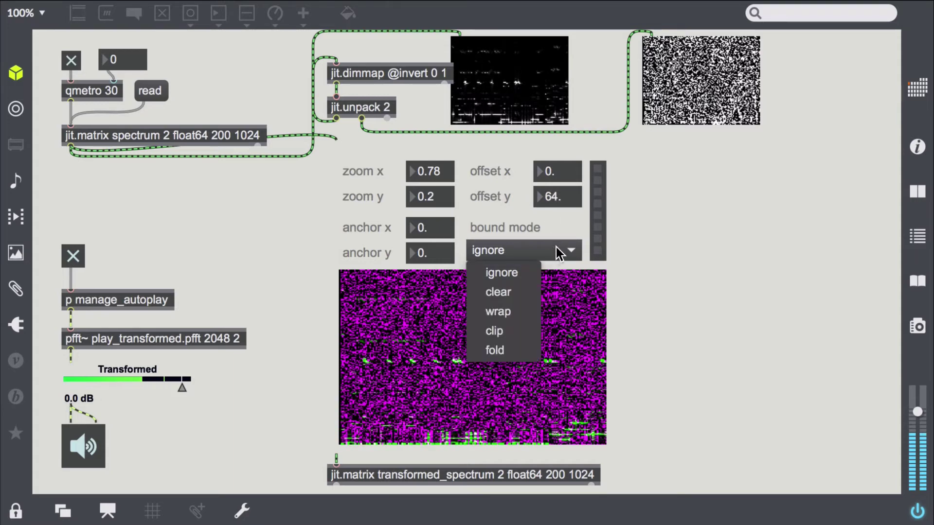
left_click(514, 331)
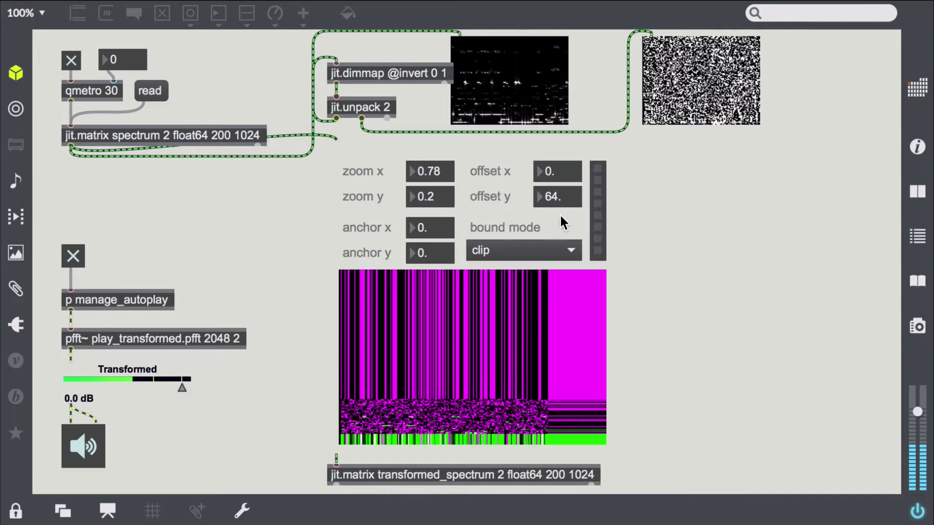
Set the rota zoom x to 3.5, zoom y to 0.8 and offset x to -1
left_click_drag(434, 171, 435, 154)
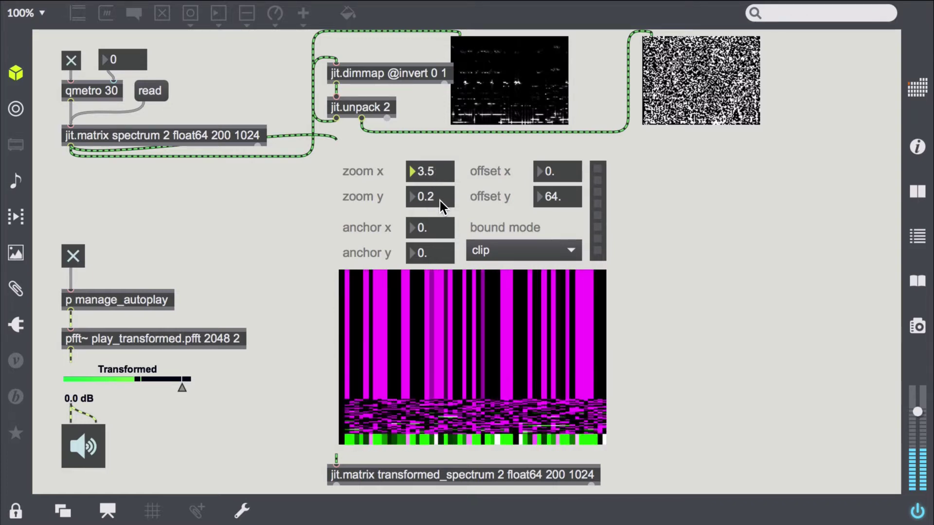
left_click_drag(430, 196, 430, 195)
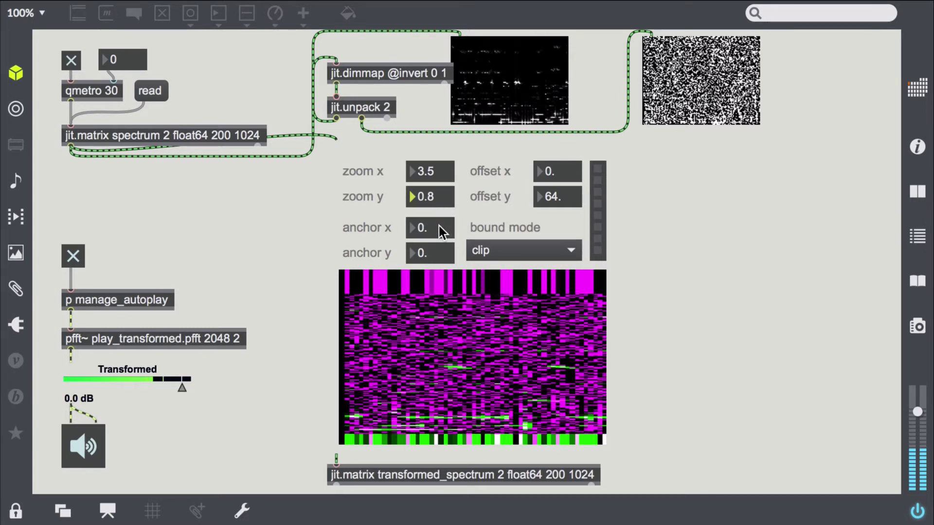
left_click_drag(553, 174, 544, 172)
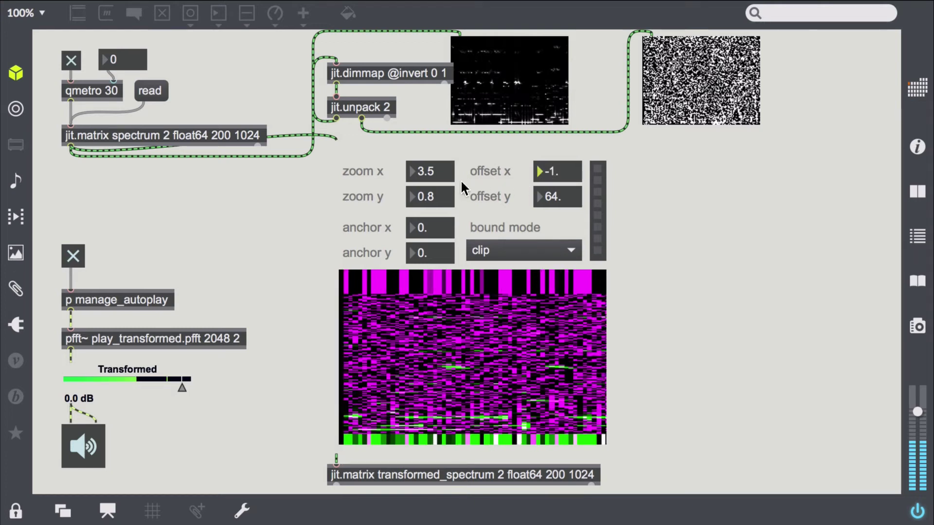
Set the rota zoom x to 0.9, zoom y to 0.83 and offset y to 45
left_click(430, 173)
type("0.9")
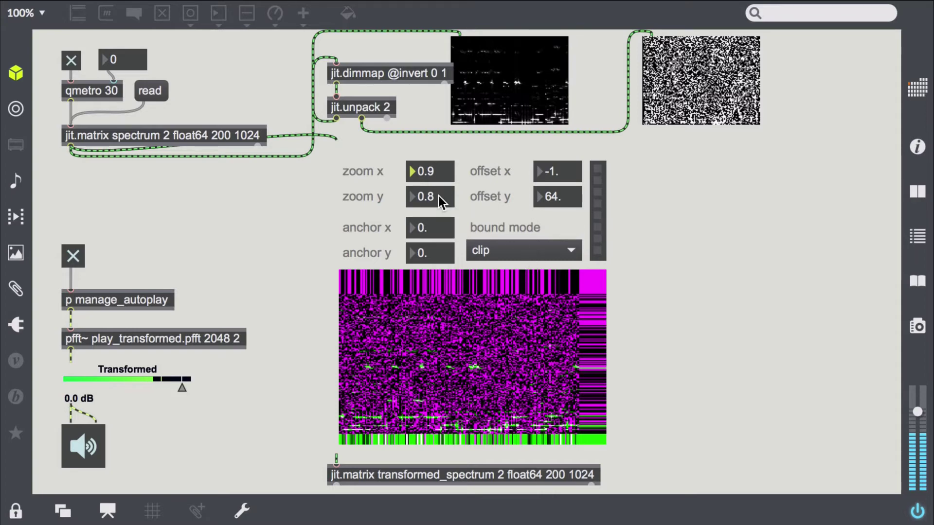
left_click_drag(434, 197, 434, 196)
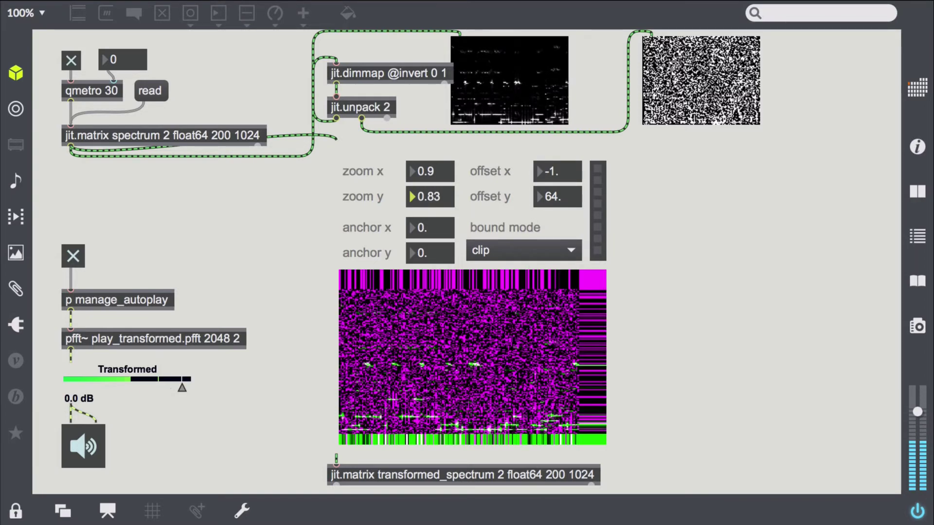
mouse_move(550, 199)
left_mouse_down()
mouse_move(550, 188)
mouse_move(549, 208)
left_mouse_up()
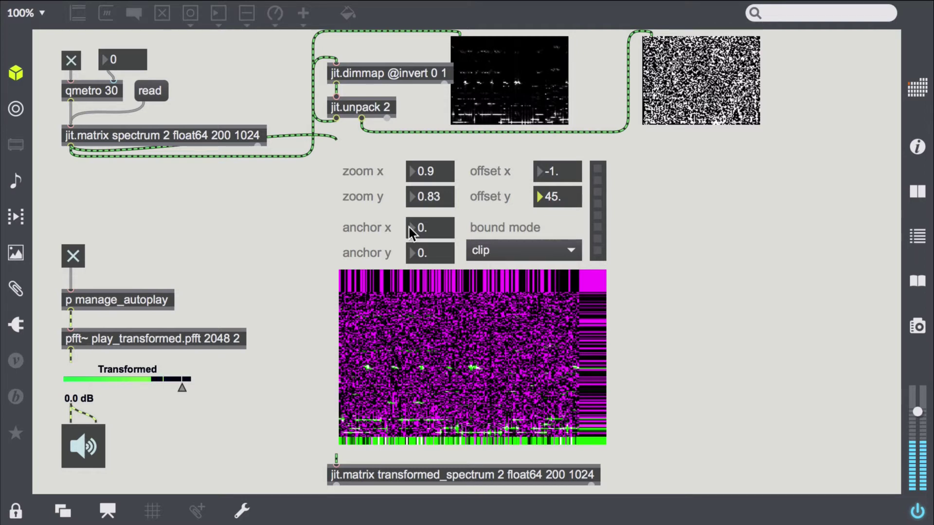
Set the rota anchor to x 94 and y 152, with zoom y at 1.5 and zoom x at 0.76
left_click_drag(437, 228, 427, 203)
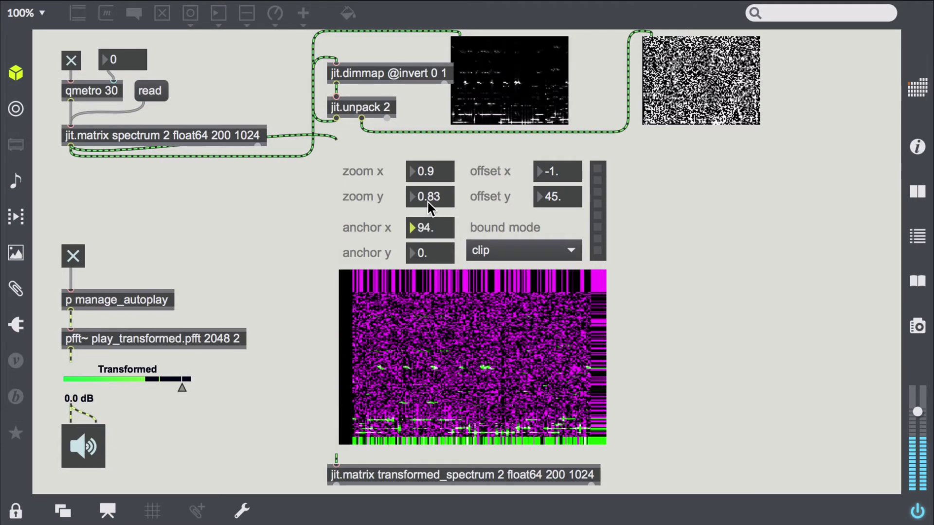
left_click_drag(421, 252, 435, 166)
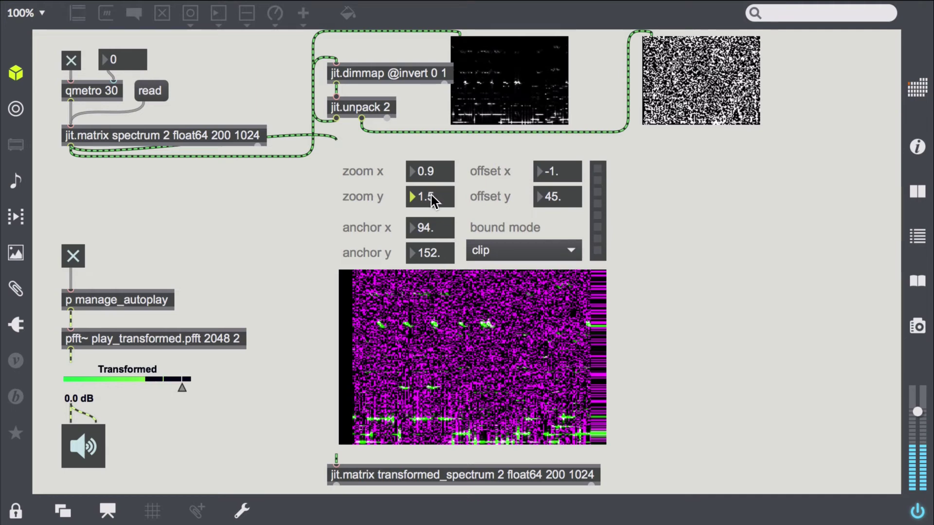
left_click_drag(436, 177, 436, 183)
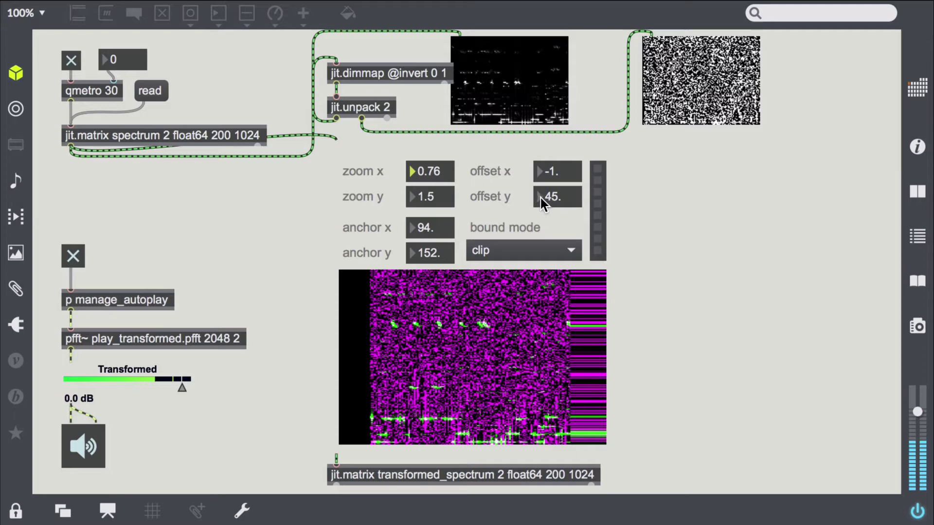
Set the rota offset x to -24, zoom x to 0.56 and offset y to 137
left_click_drag(548, 168, 548, 180)
left_click_drag(437, 171, 437, 181)
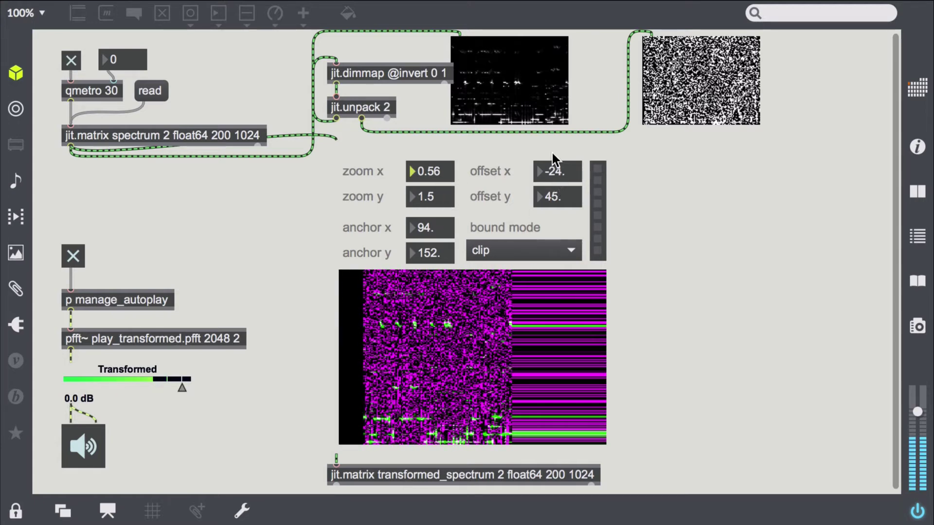
left_click_drag(554, 171, 554, 166)
mouse_move(559, 201)
left_mouse_down()
mouse_move(554, 169)
mouse_move(557, 207)
left_mouse_up()
Try the wrap bound mode on the rota transformation and switch it to fold
left_click(557, 248)
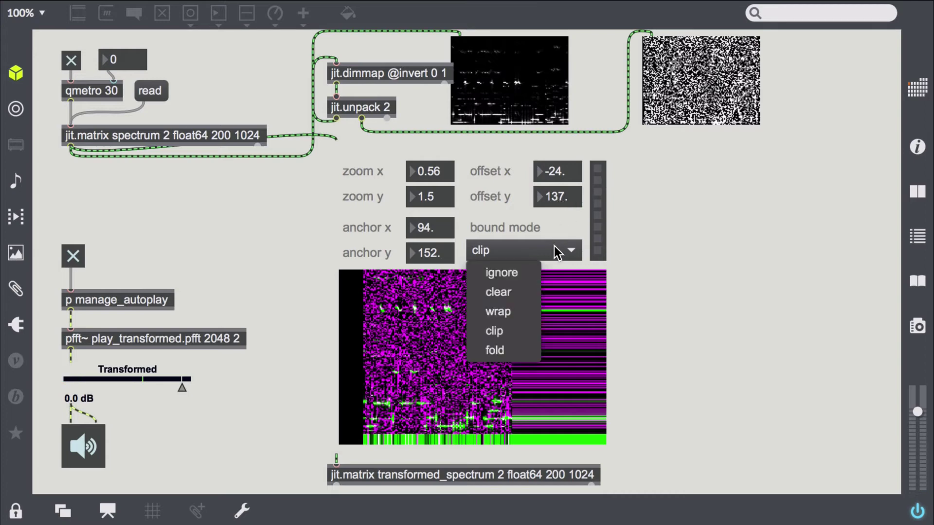
left_click(512, 310)
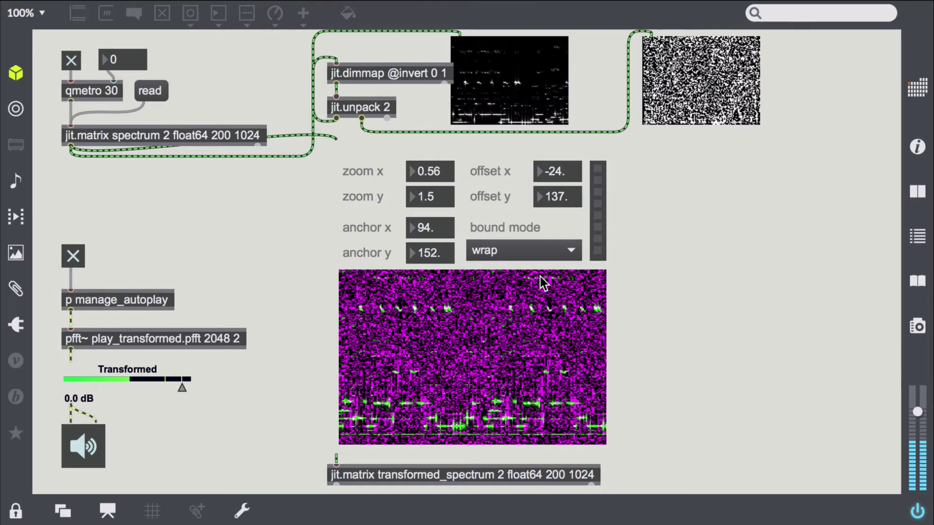
left_click(525, 261)
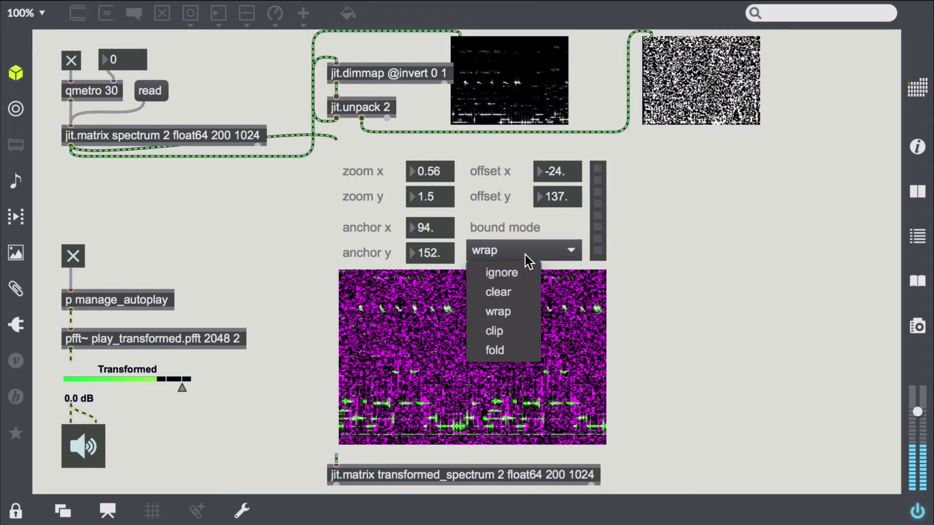
left_click(514, 348)
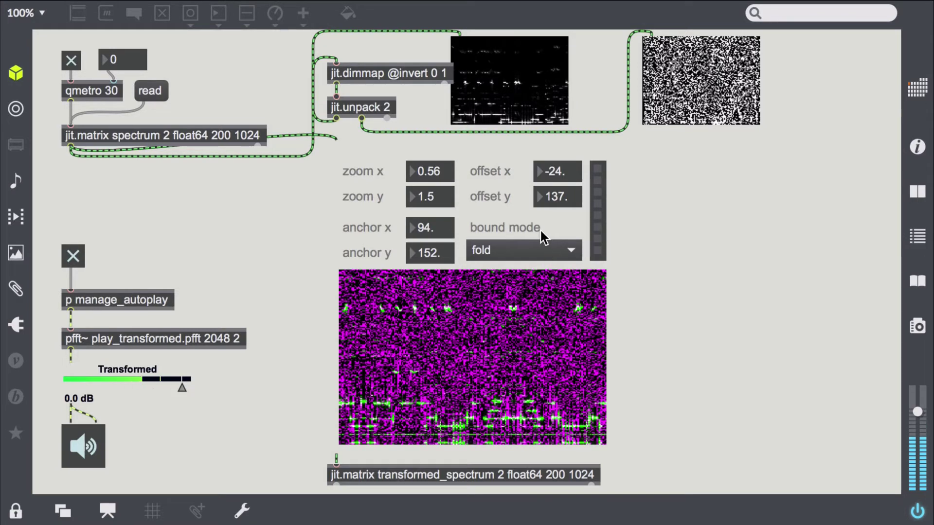
Raise the rota offset y to 531, bring it back to 392, and set zoom x to 1.9
left_click_drag(557, 197, 530, 325)
left_click_drag(560, 197, 575, 315)
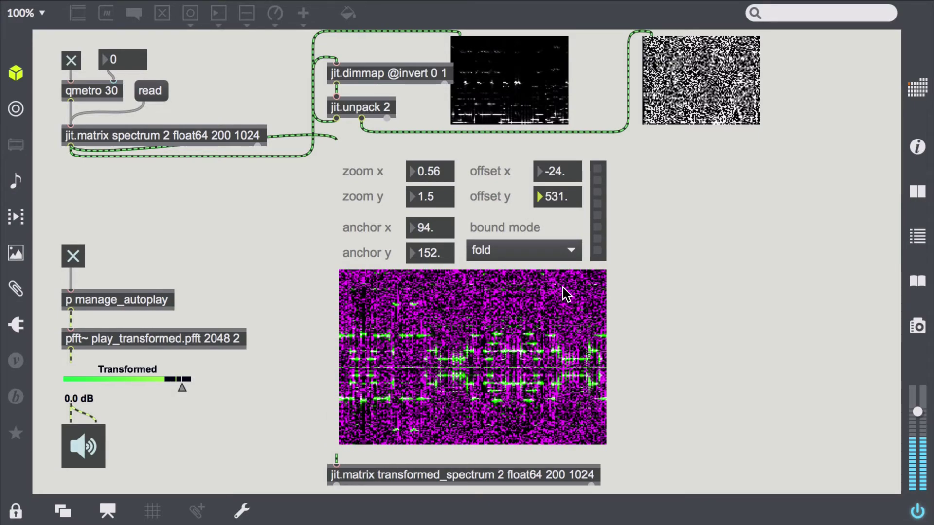
left_click_drag(553, 200, 492, 154)
mouse_move(433, 171)
left_mouse_down()
mouse_move(433, 145)
mouse_move(433, 170)
left_mouse_up()
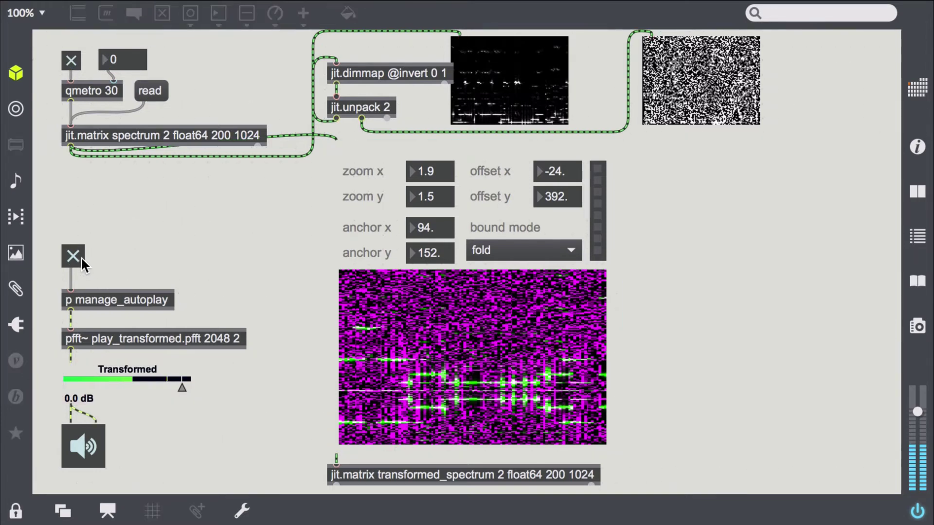
Stop the autoplay, unlock the patch and delete the rota bpatcher
key("super+e")
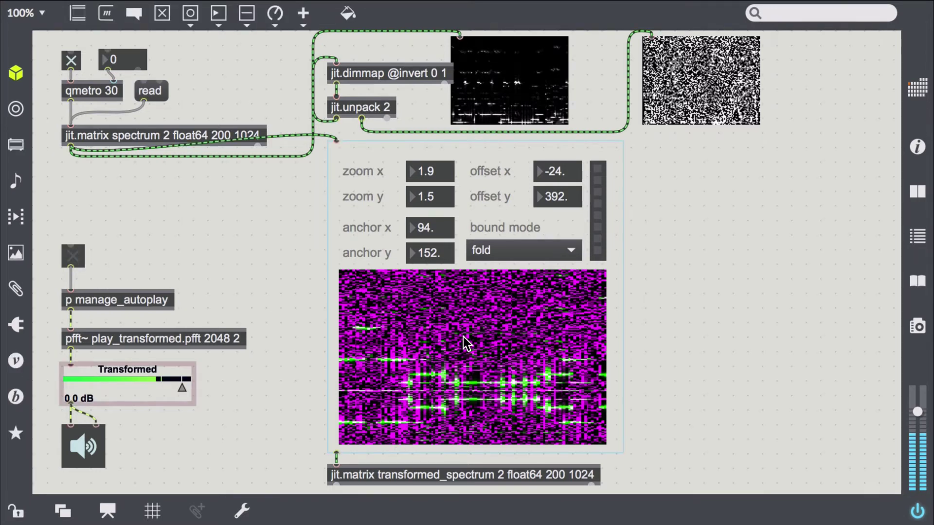
left_click(464, 337)
key("BackSpace")
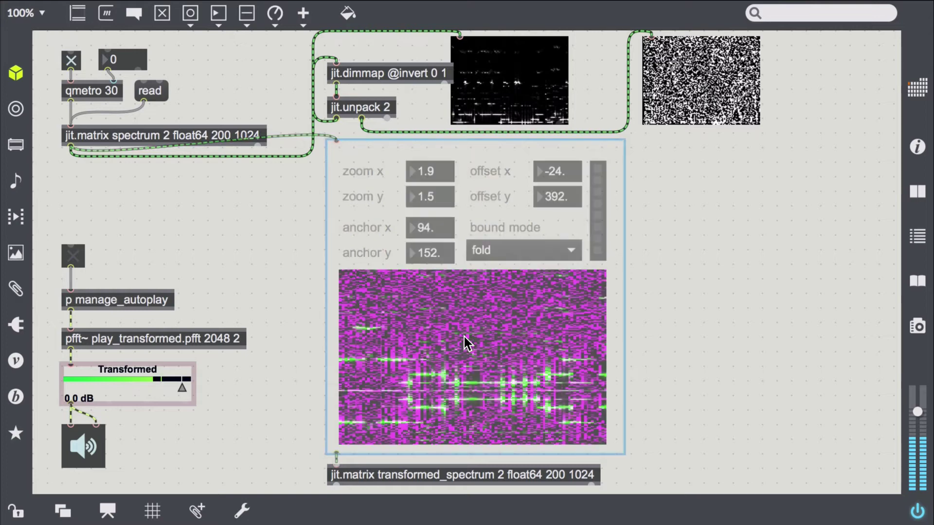
Lock the patch, turn off the audio output and unlock the patch for editing again
key("super+e")
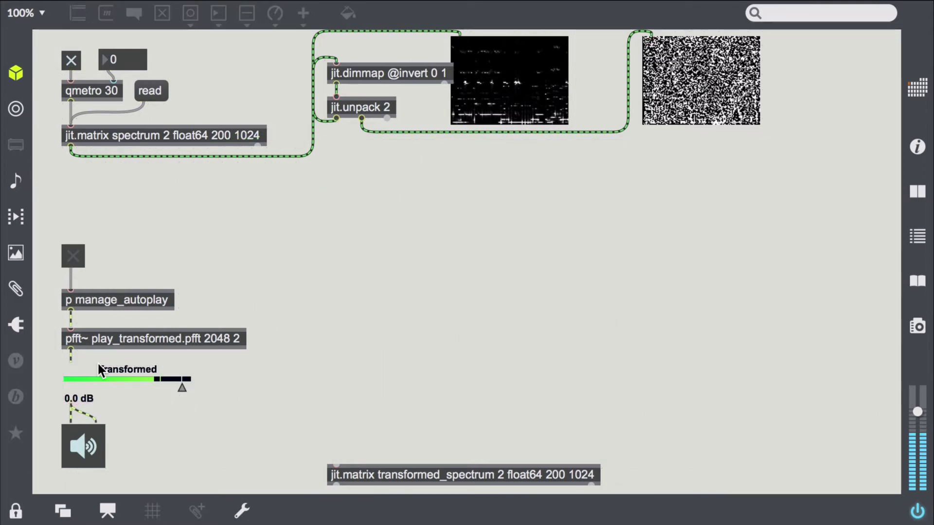
left_click(89, 439)
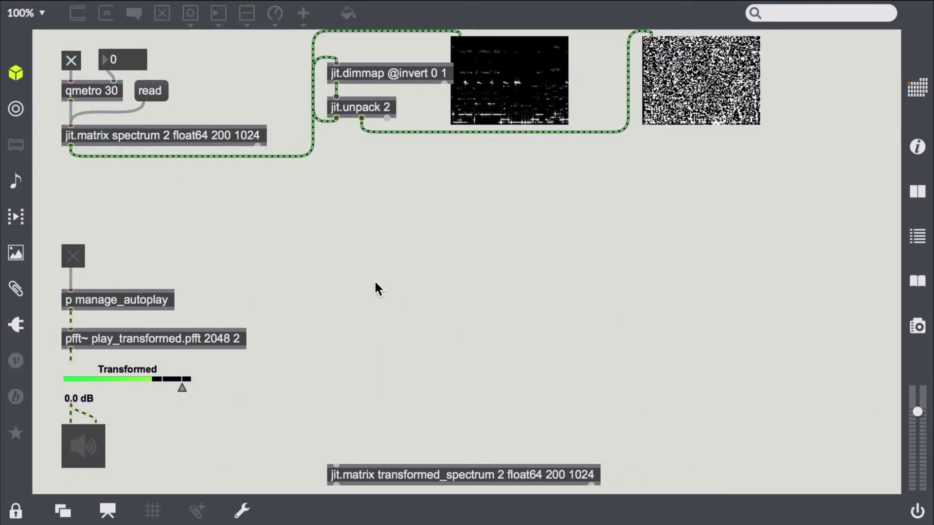
key("super+e")
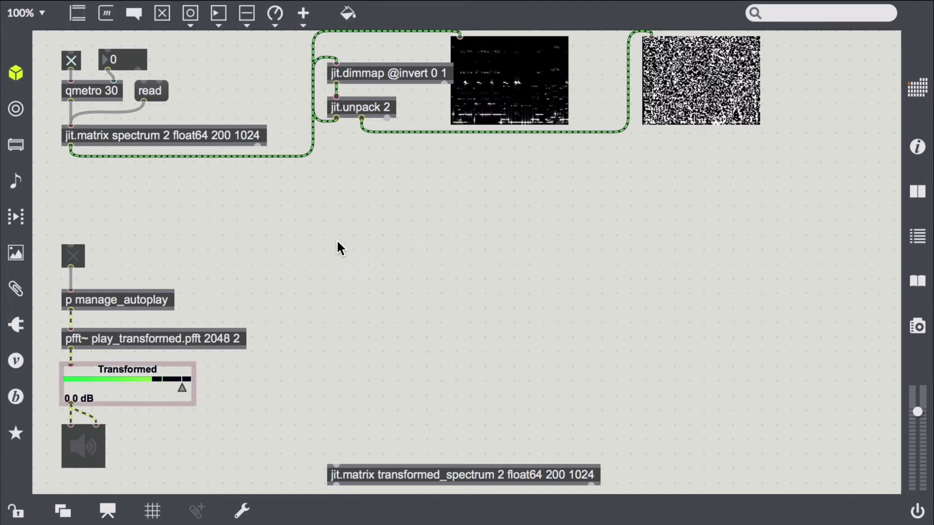
Add a bpatcher below jit.unpack 2, load streak_transformation.maxpat into it and enlarge it to show all controls and the display
type("nbpatcher")
key("Return")
left_click_drag(416, 281, 401, 195)
key("super+i")
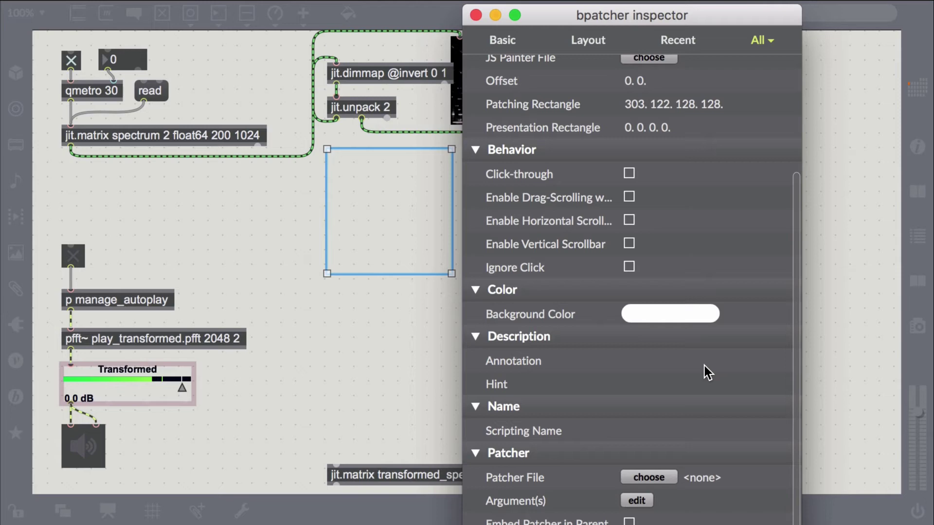
left_click(664, 475)
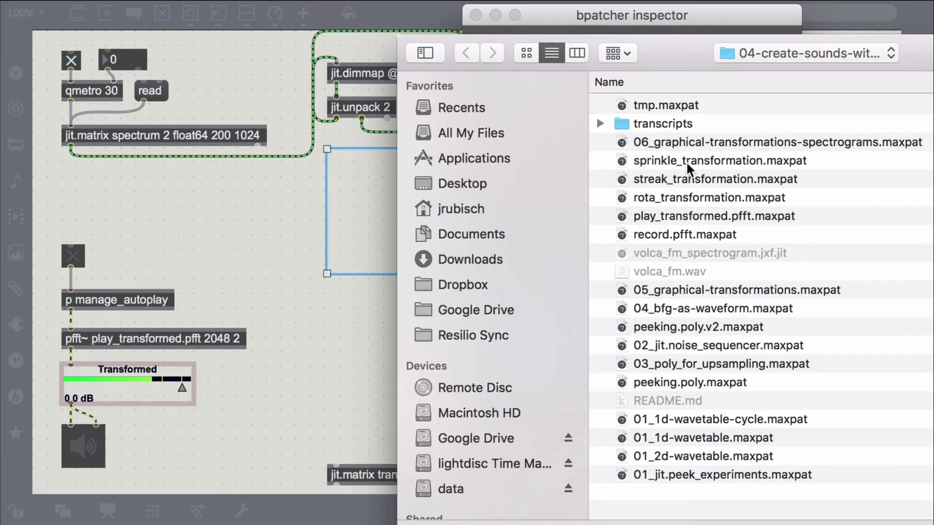
double_click(682, 179)
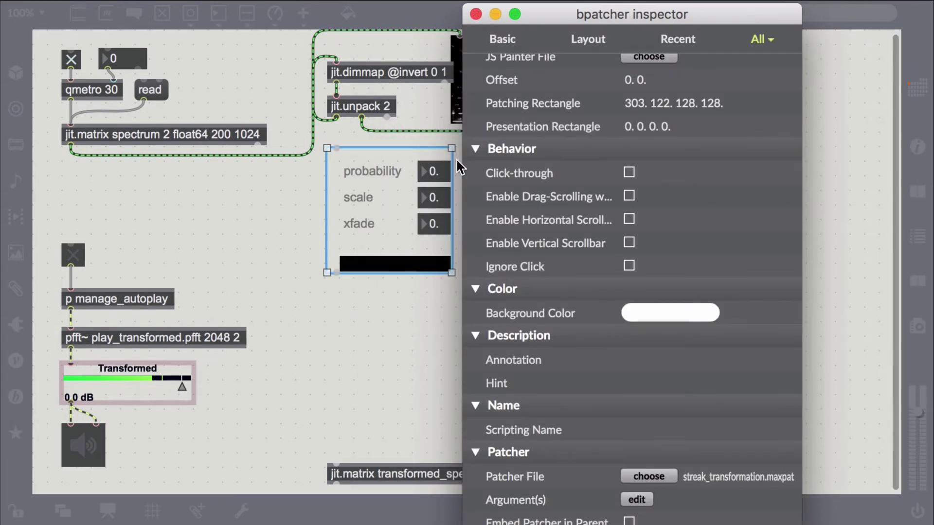
left_click(476, 15)
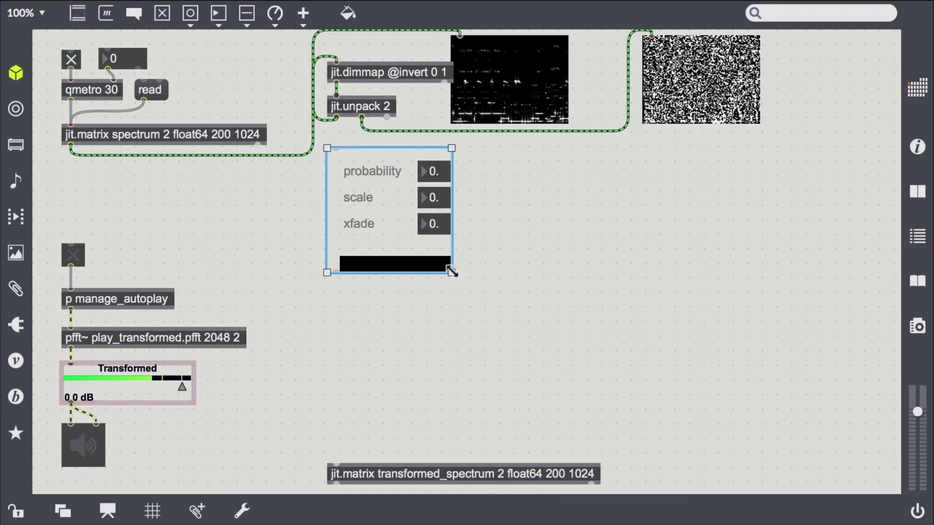
left_click_drag(451, 271, 596, 449)
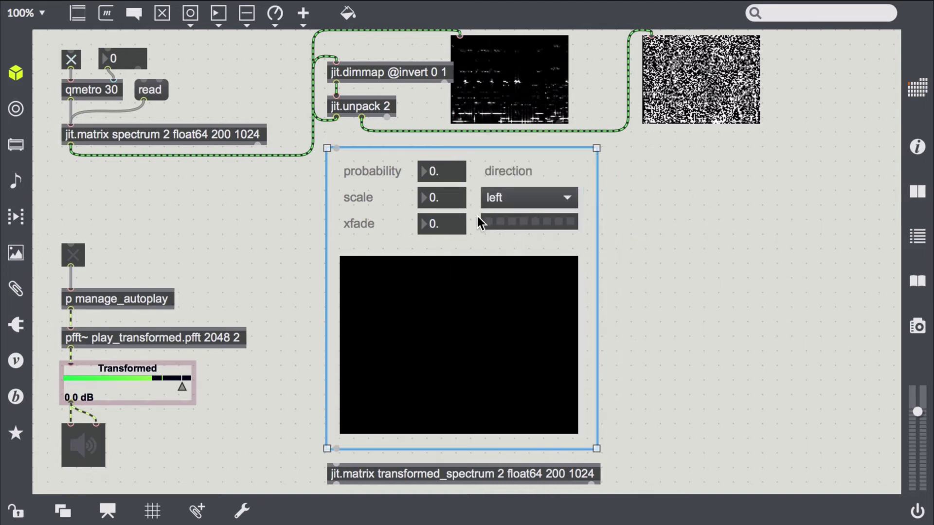
left_click_drag(470, 250, 436, 273)
Add a jit.pack 2 object connected between the streak bpatcher's outlet and the transformed_spectrum matrix
left_click(346, 444)
type("njit.p")
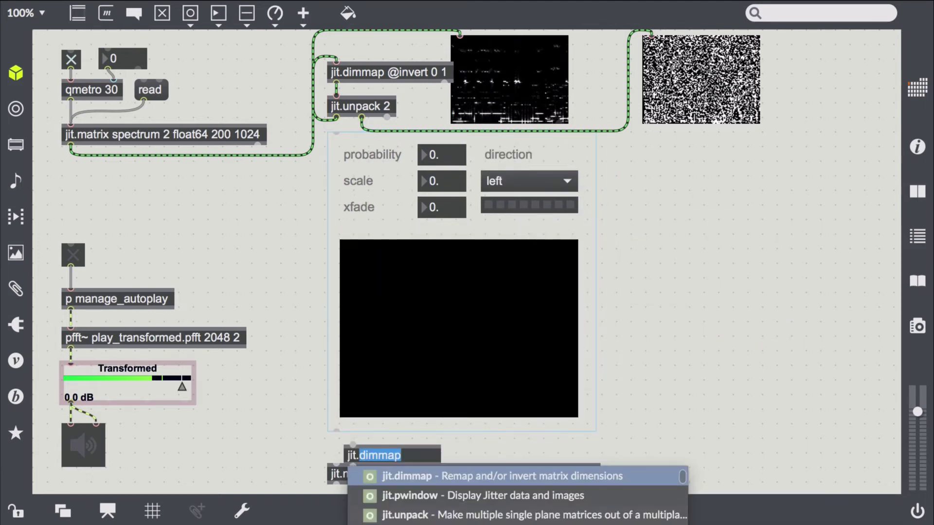
type("ack 2")
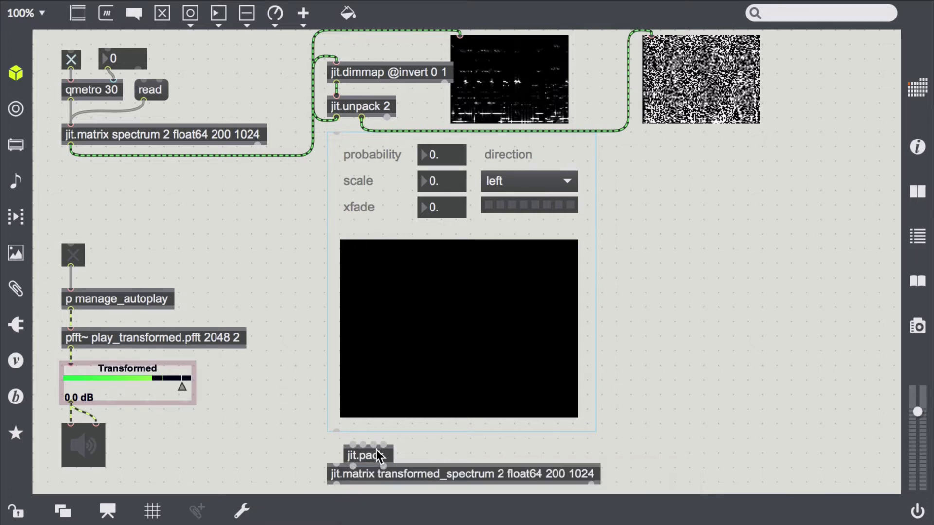
left_click(287, 360)
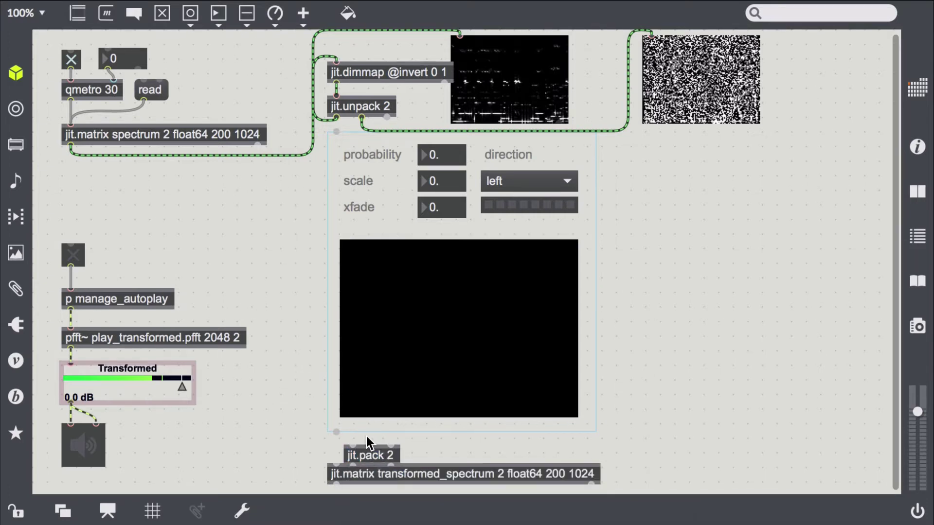
left_click_drag(372, 447, 337, 468)
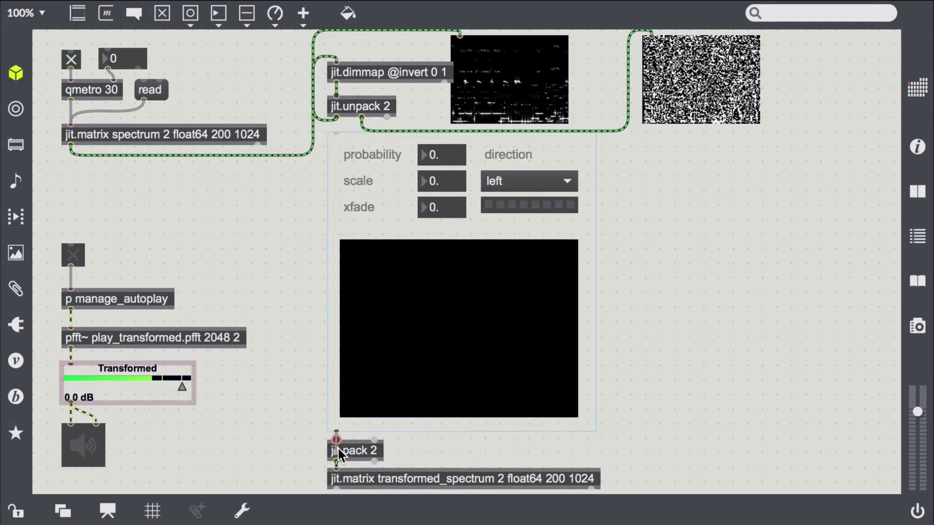
Duplicate jit.unpack 2 under the spectrum matrix, feed it from the matrix, and wire its outlets to the bpatcher and jit.pack 2's second inlet
left_click_drag(362, 117, 370, 429)
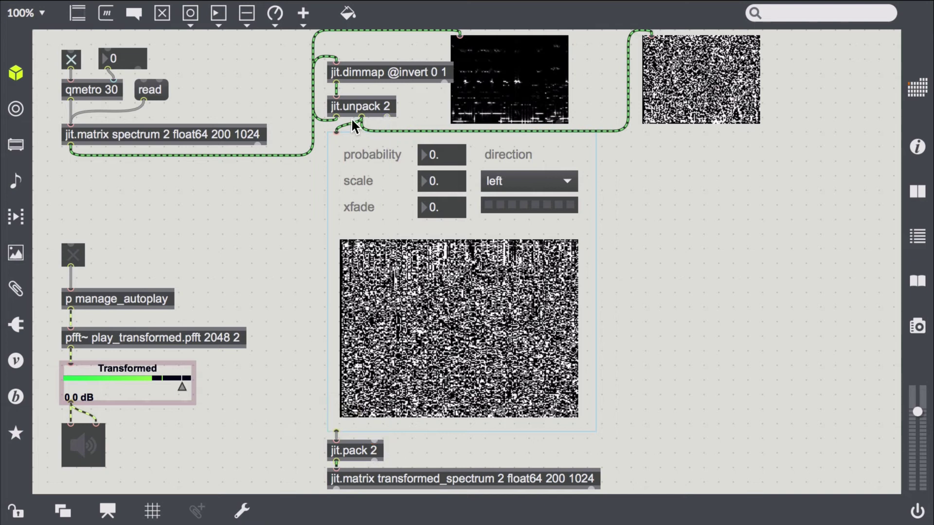
left_click_drag(360, 121, 336, 116)
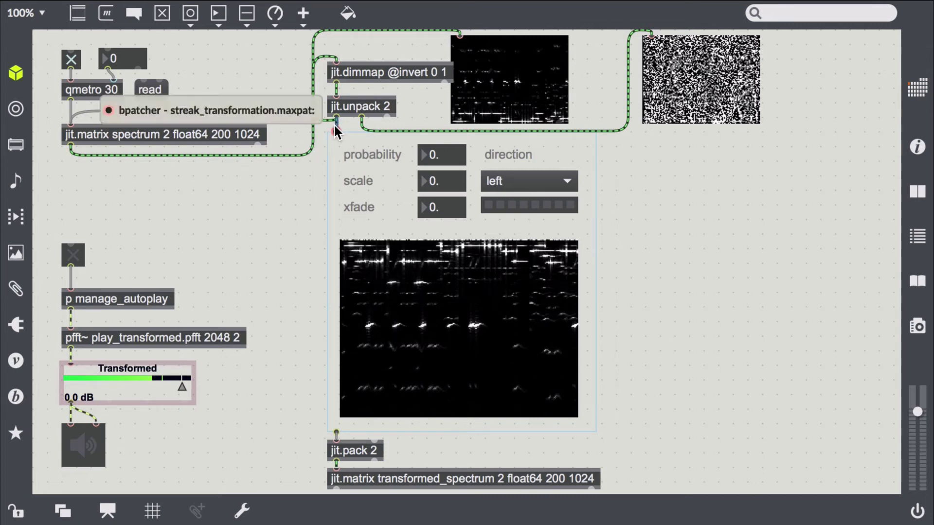
left_click_drag(352, 108, 87, 183, "alt")
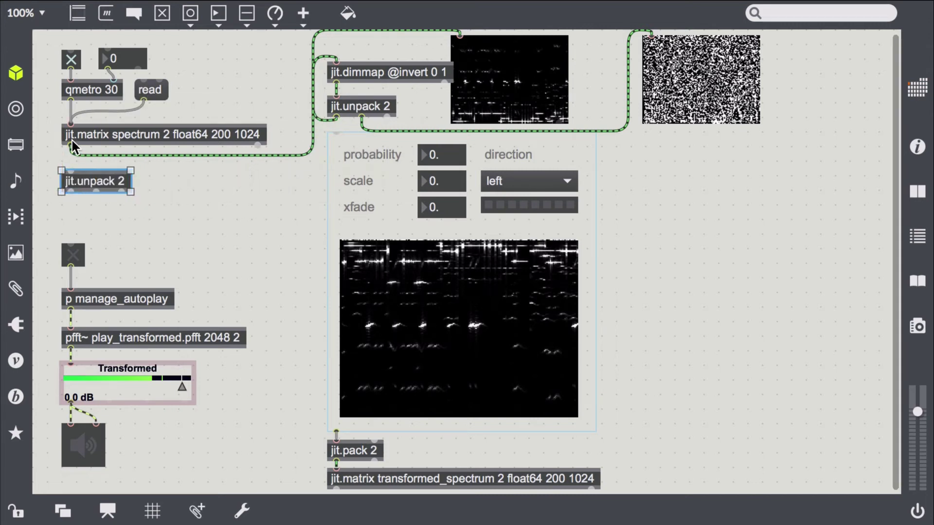
left_click_drag(72, 143, 337, 132)
left_click_drag(96, 191, 374, 439)
Lock the patch, start autoplay and audio output, and set the streak probability to 0.6, scale to 1 and xfade to 0.93
key("super+e")
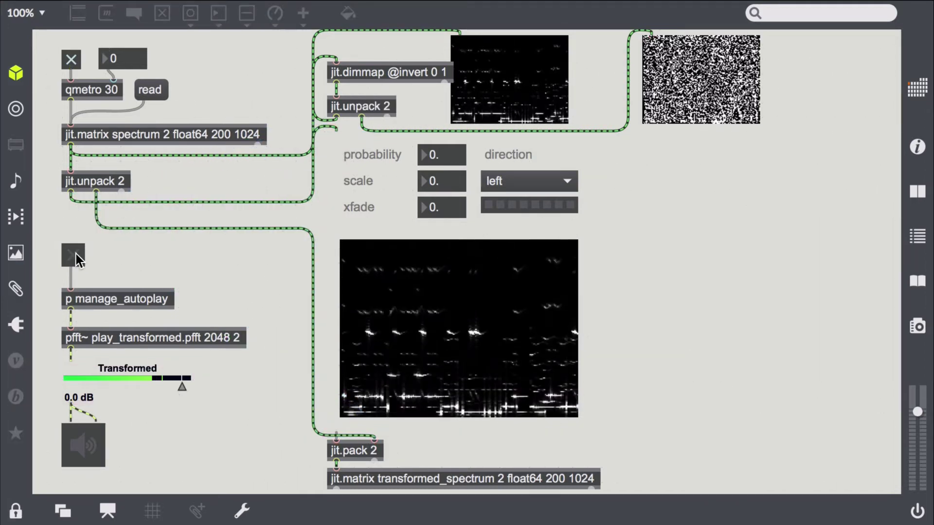
left_click(91, 444)
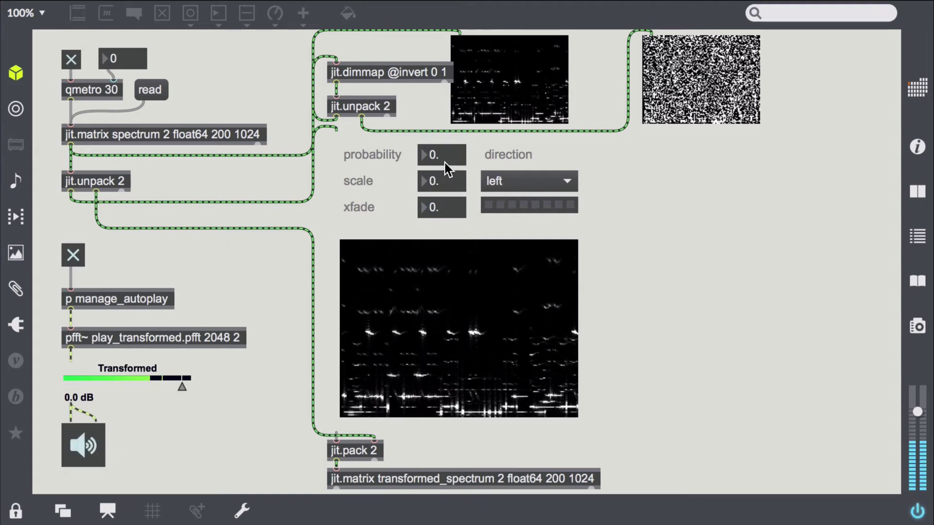
left_click_drag(445, 163, 426, 210)
mouse_move(462, 182)
left_mouse_down()
mouse_move(451, 157)
mouse_move(453, 196)
mouse_move(453, 172)
left_mouse_up()
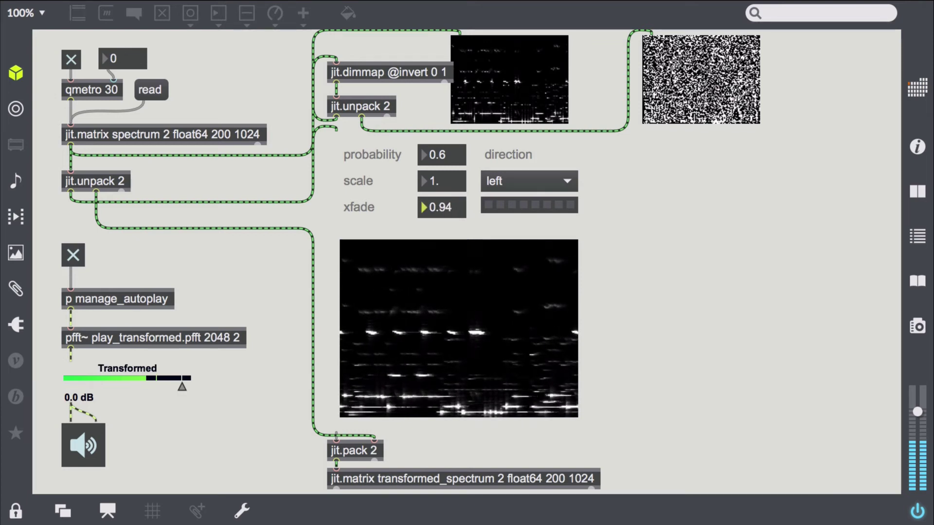
Try the down streak direction, switch it to right, and set probability to 0.62, scale to 1.28 and xfade to 0.88
left_click(484, 183)
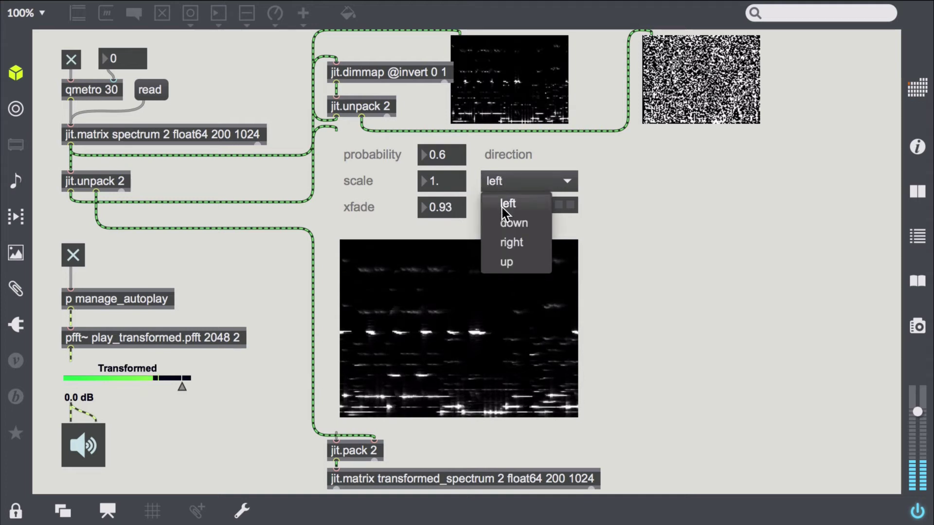
left_click(502, 224)
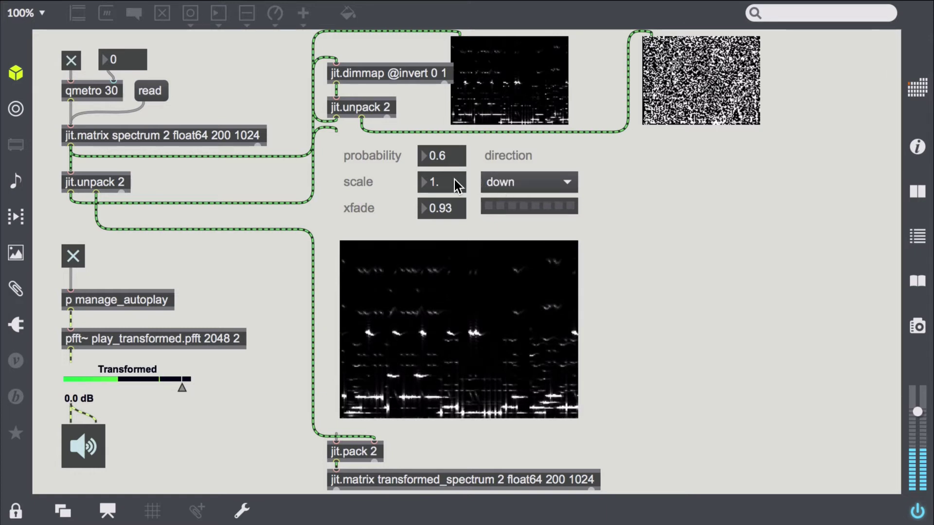
left_click(507, 187)
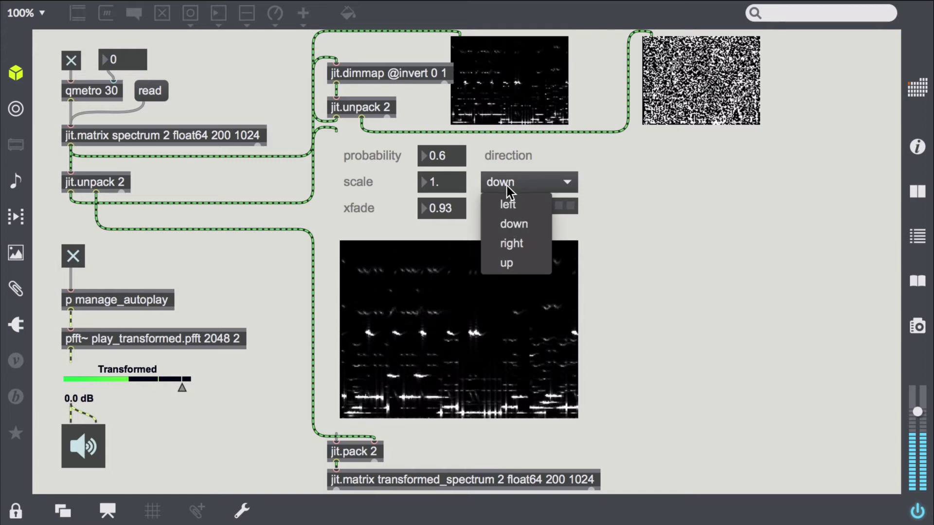
left_click(510, 245)
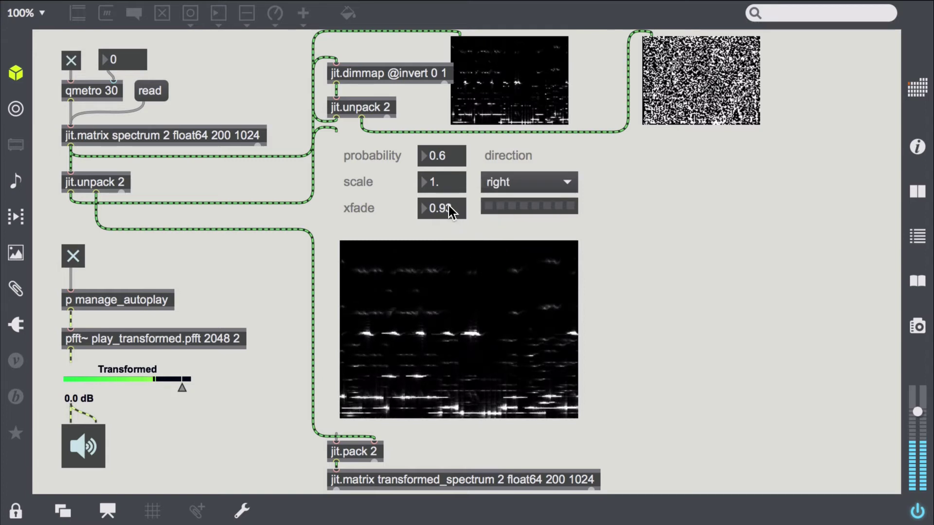
left_click_drag(447, 208, 449, 157)
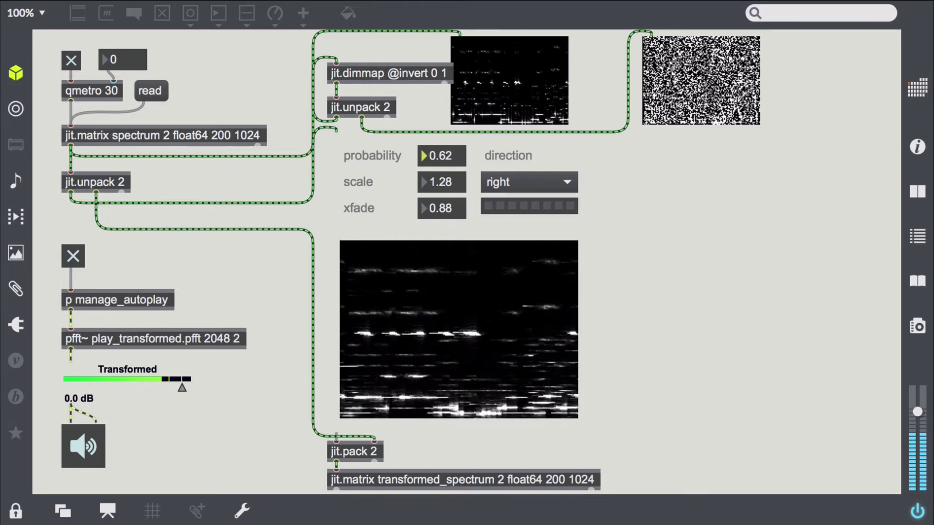
Turn off the audio output, unlock the patch and load sprinkle_transformation.maxpat into the bpatcher in place of the streak patcher
left_click(96, 448)
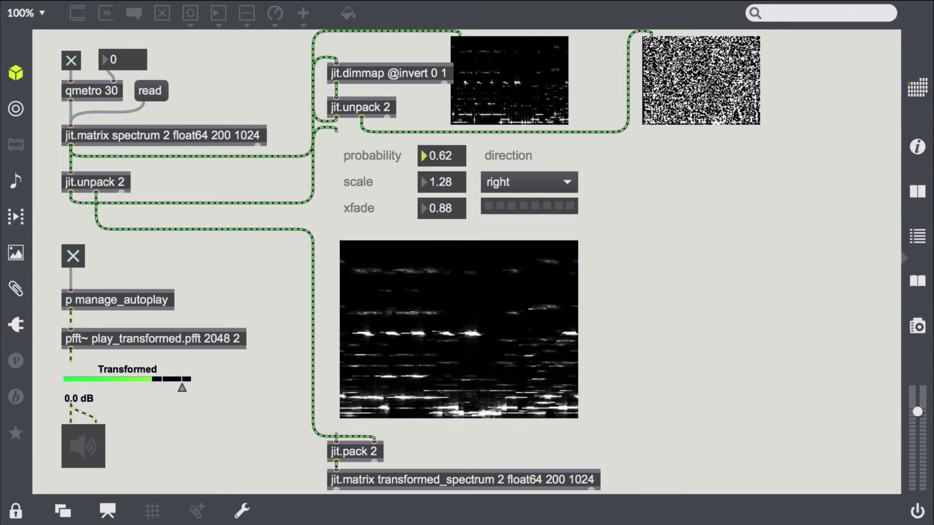
key("super+e")
left_click(525, 330)
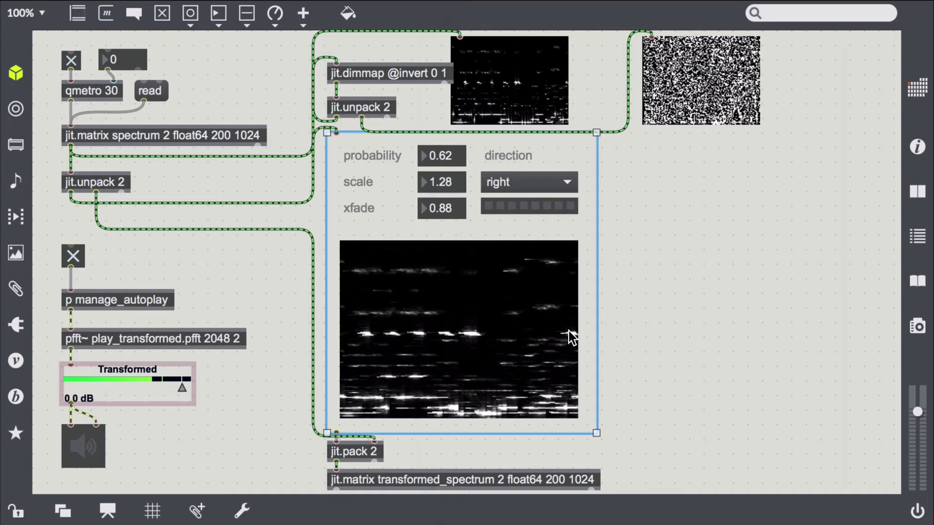
key("super+i")
scroll(743, 393, "down", 5)
left_click(663, 473)
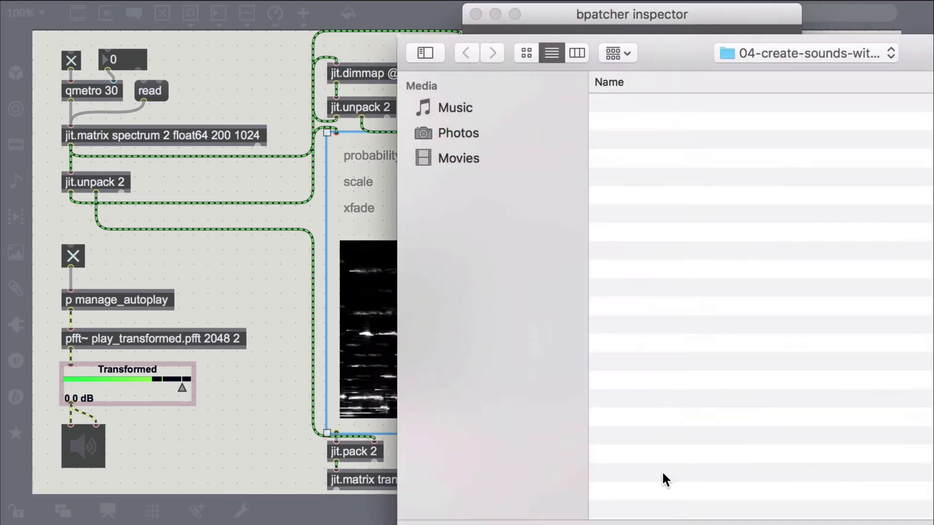
double_click(709, 161)
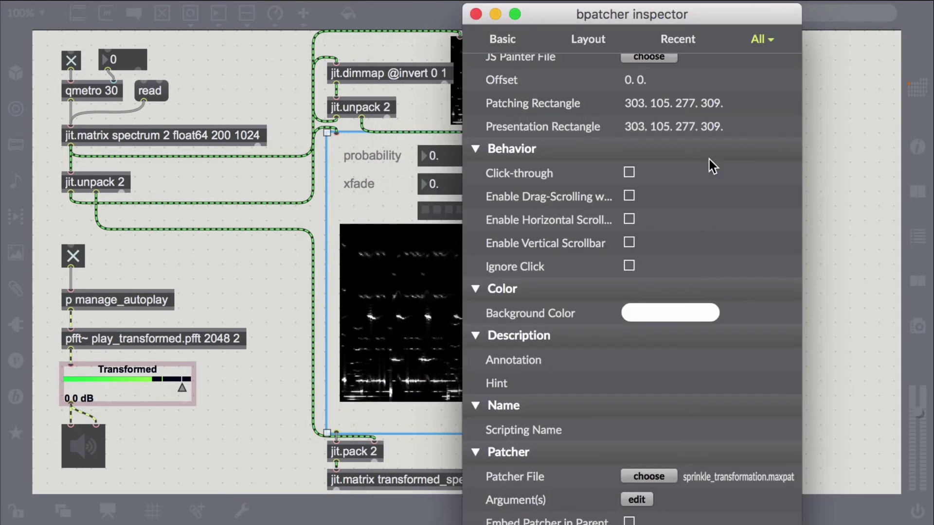
left_click(475, 14)
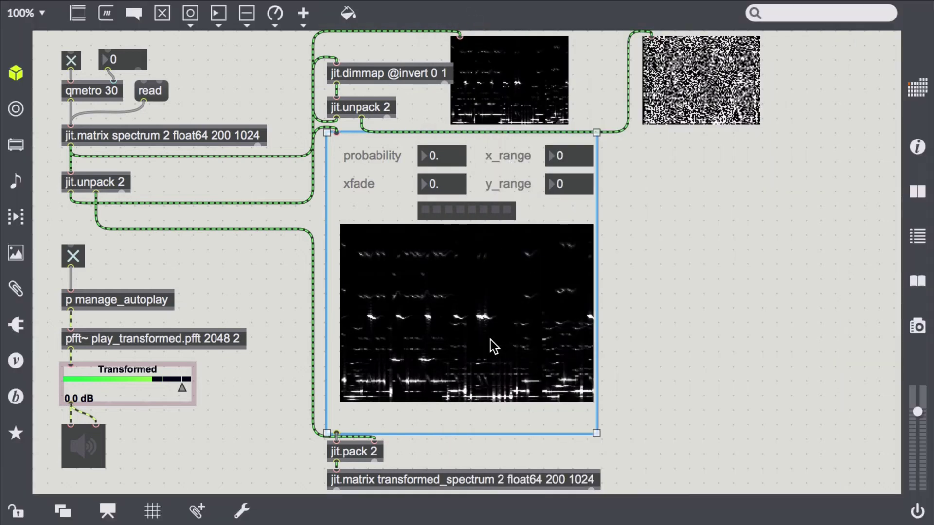
Lock the patch and set the sprinkle probability to 0.95, x_range to 20 and y_range to 3
key("super+e")
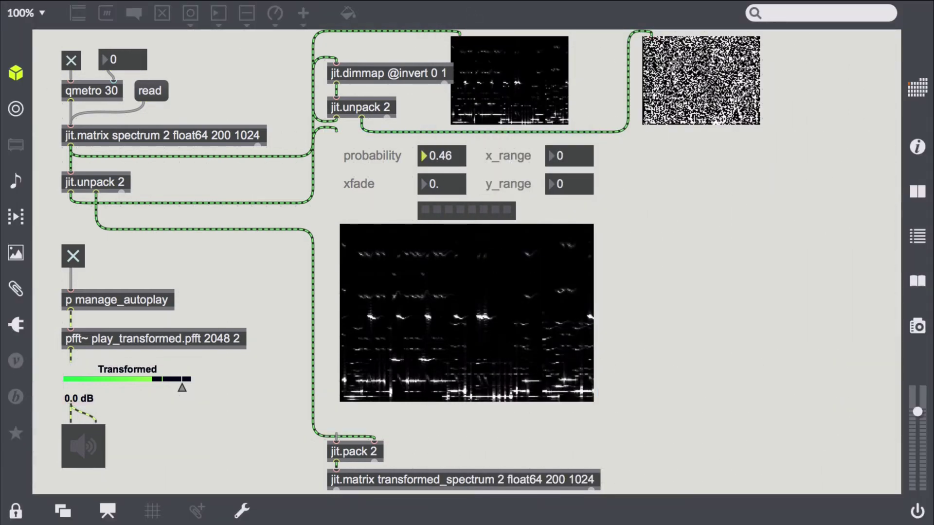
left_click_drag(562, 155, 562, 149)
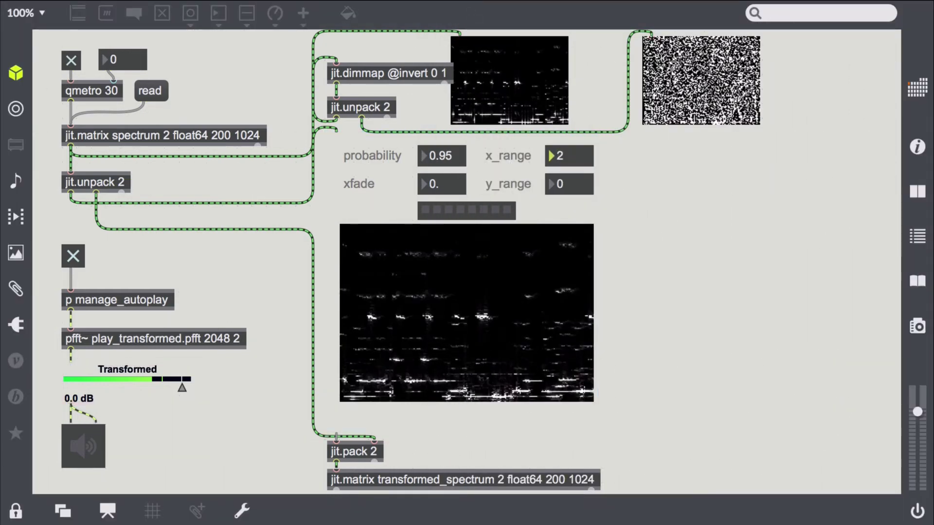
left_click_drag(562, 184, 562, 140)
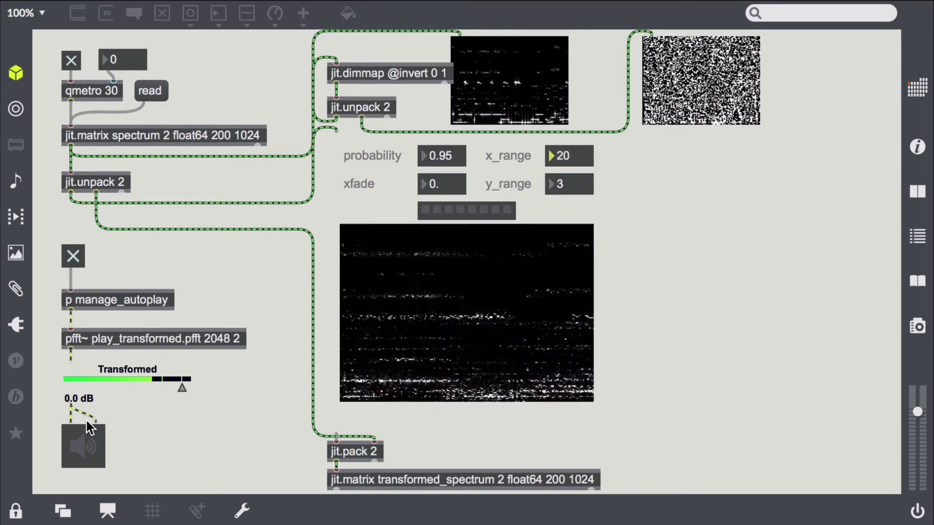
Turn on the audio output and set the sprinkle xfade to 0.89, y_range to 20 and x_range to 21
left_click(83, 445)
left_click_drag(450, 182, 450, 159)
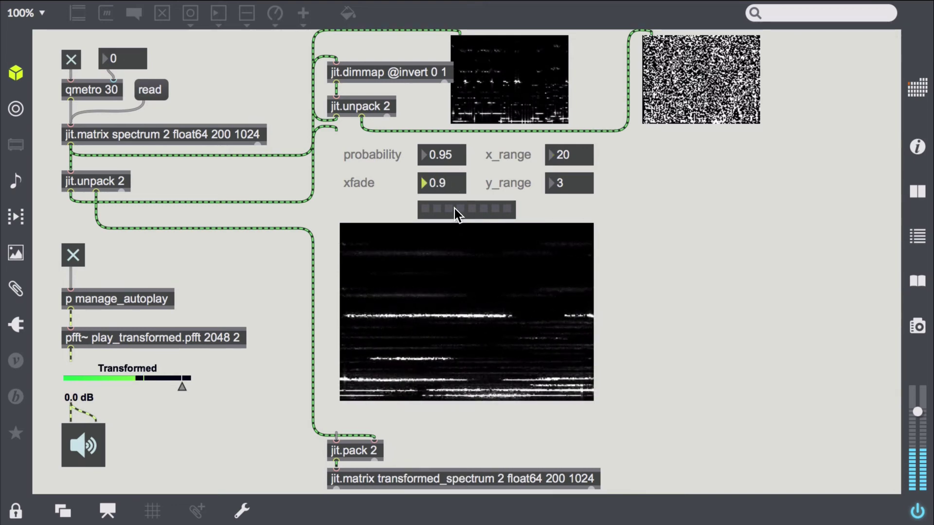
left_click_drag(456, 188, 456, 194)
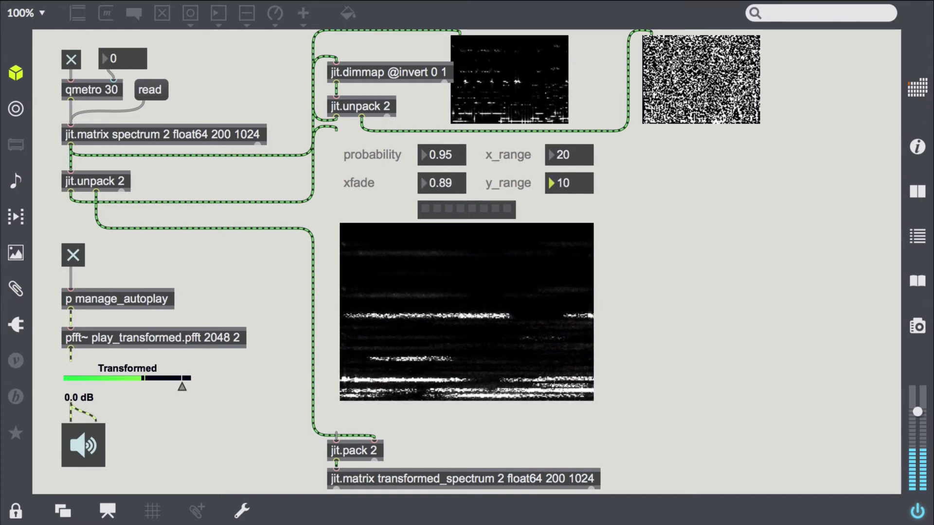
left_click_drag(569, 183, 573, 153)
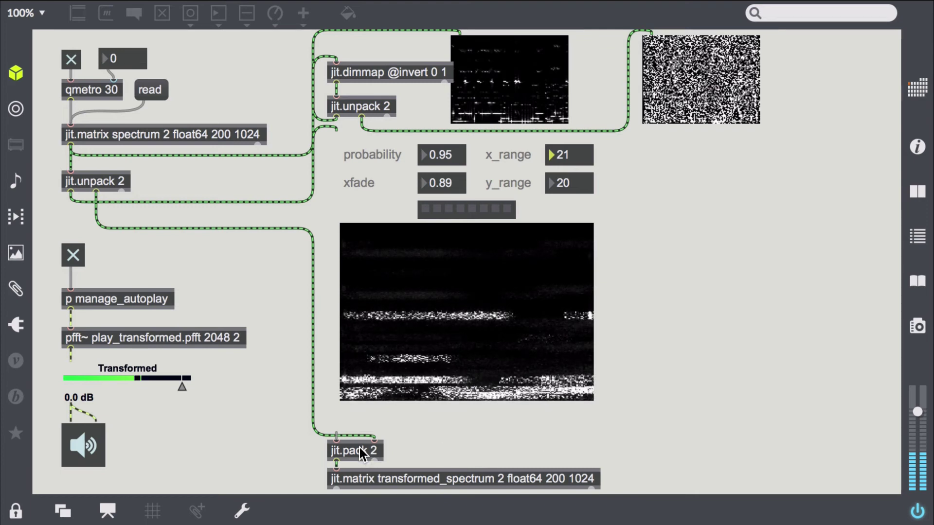
Unlock the patch and move jit.pack 2 slightly up, closer to the sprinkle bpatcher
key("super+e")
left_click_drag(361, 446, 363, 438)
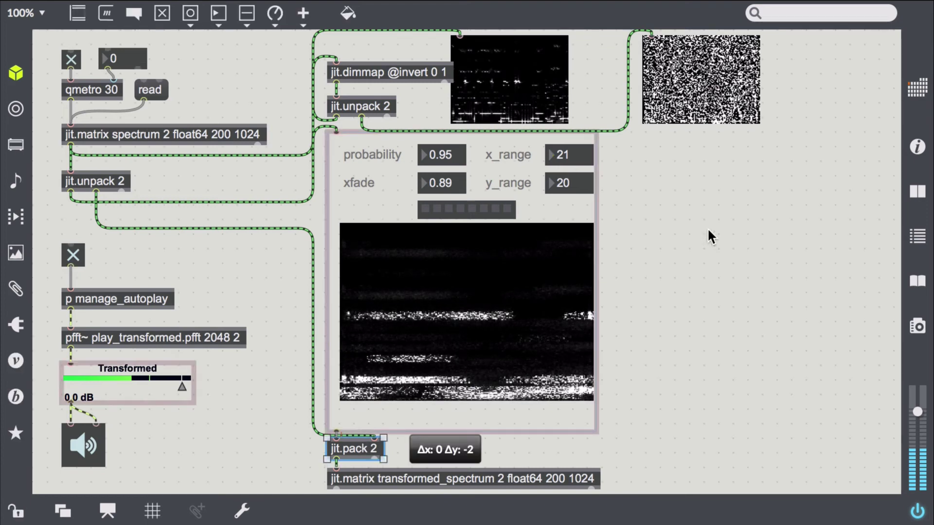
left_click(650, 206)
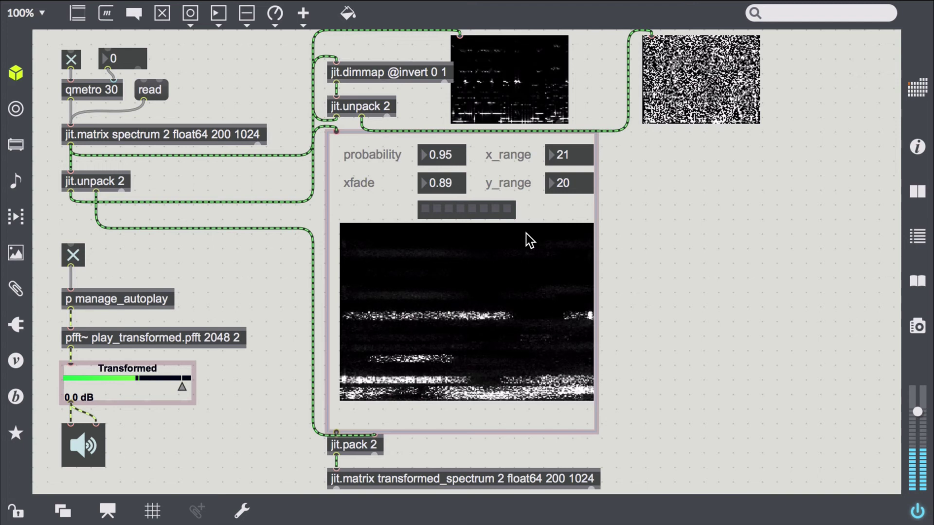
Duplicate the sprinkle bpatcher beside the original and load rota_transformation.maxpat into the copy
left_click_drag(527, 240, 807, 236)
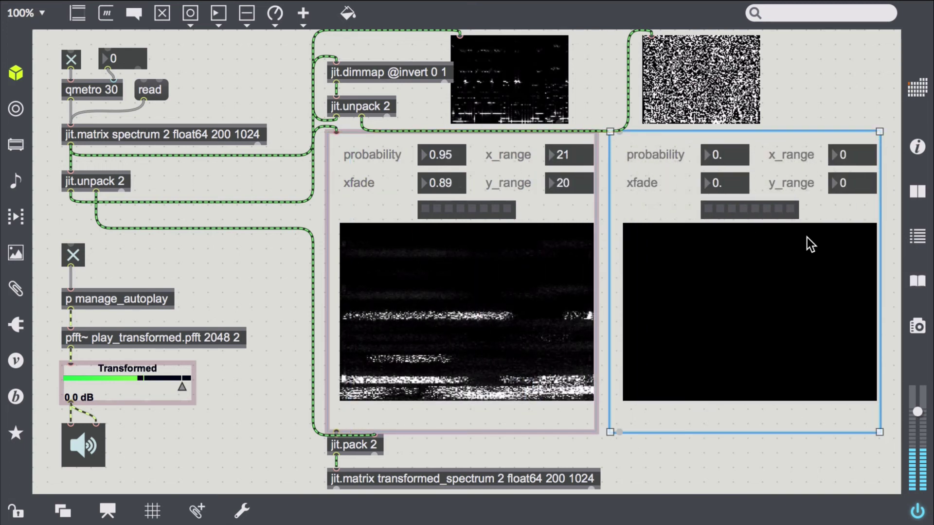
right_click(808, 237)
left_click(752, 309)
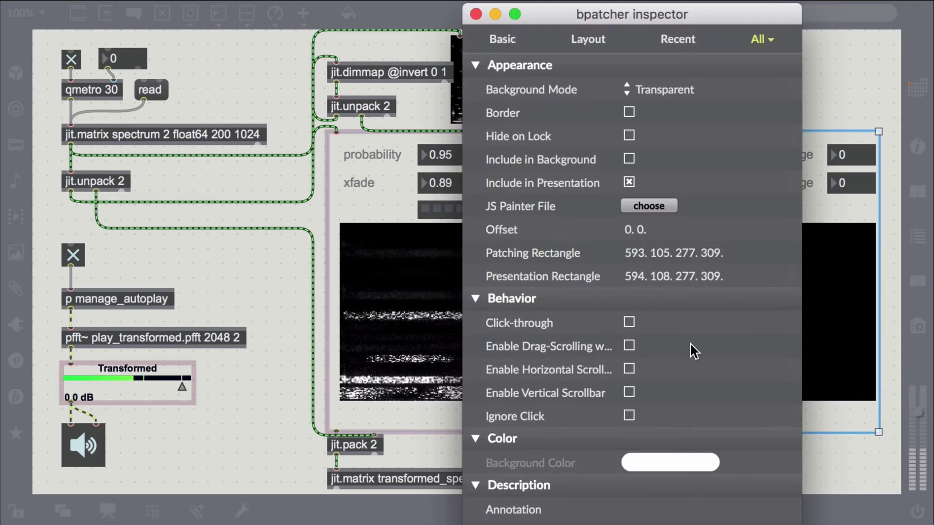
scroll(691, 345, "down", 5)
left_click(667, 472)
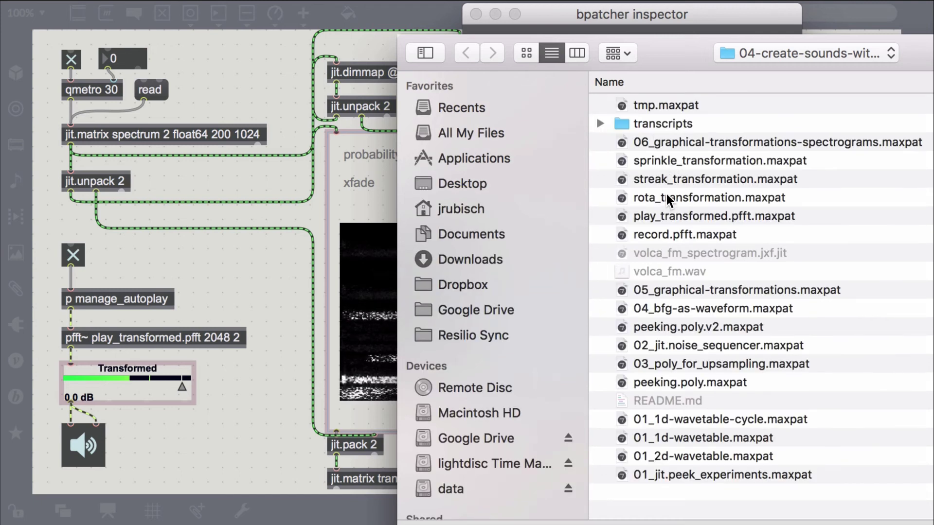
double_click(667, 196)
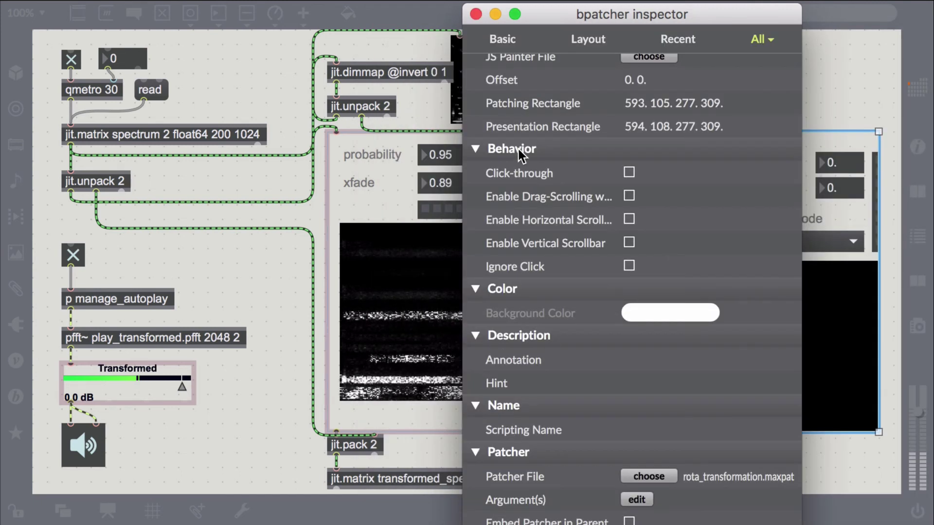
left_click(476, 14)
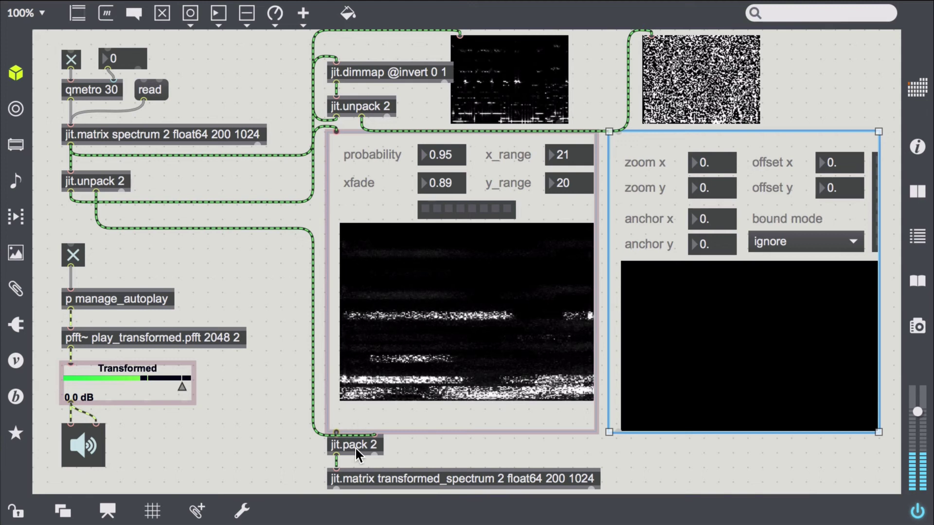
Replace the direct cord from jit.pack 2 to jit.matrix transformed_spectrum with a connection through the rota bpatcher, aligning its input cord
left_click(338, 459)
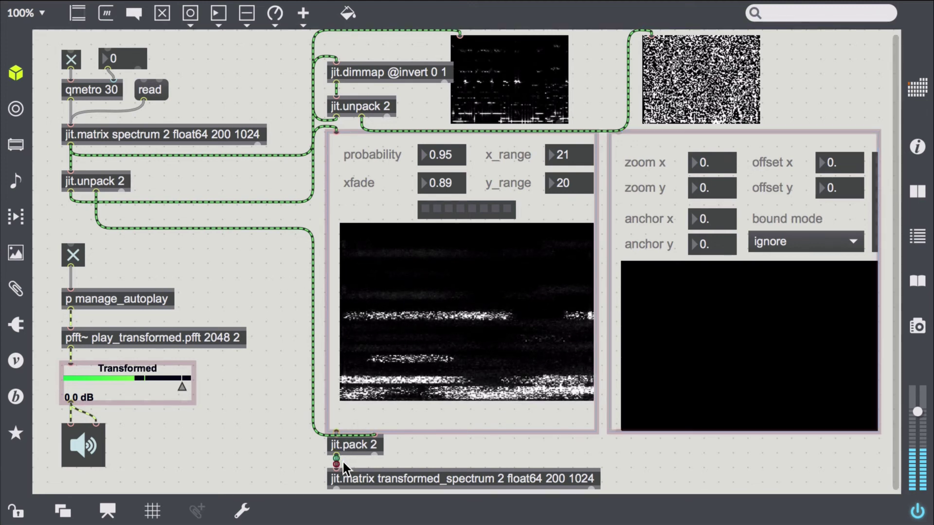
left_click_drag(343, 461, 623, 142)
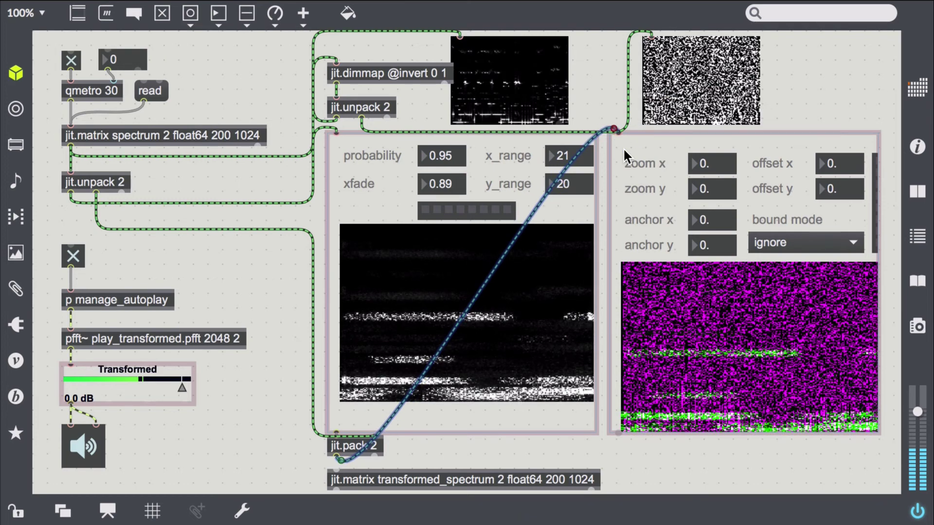
key("super+shift+y")
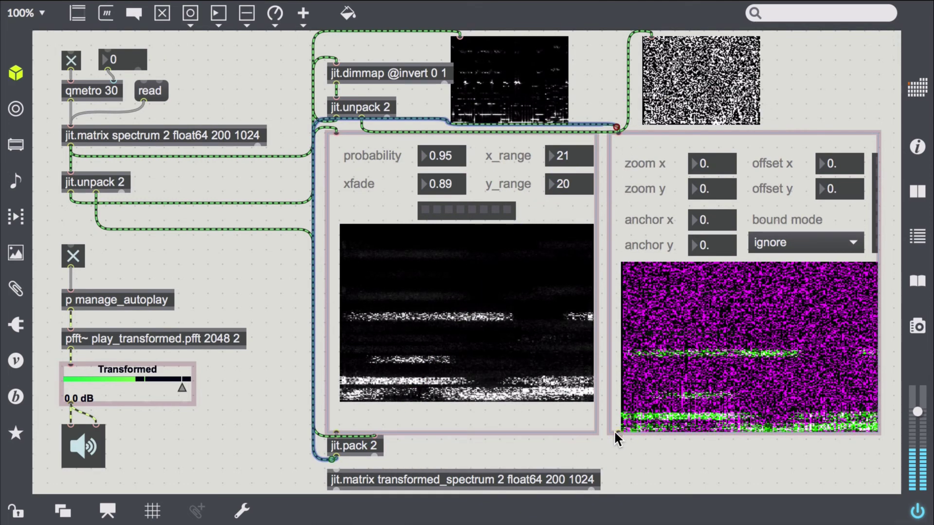
left_click_drag(616, 432, 360, 470)
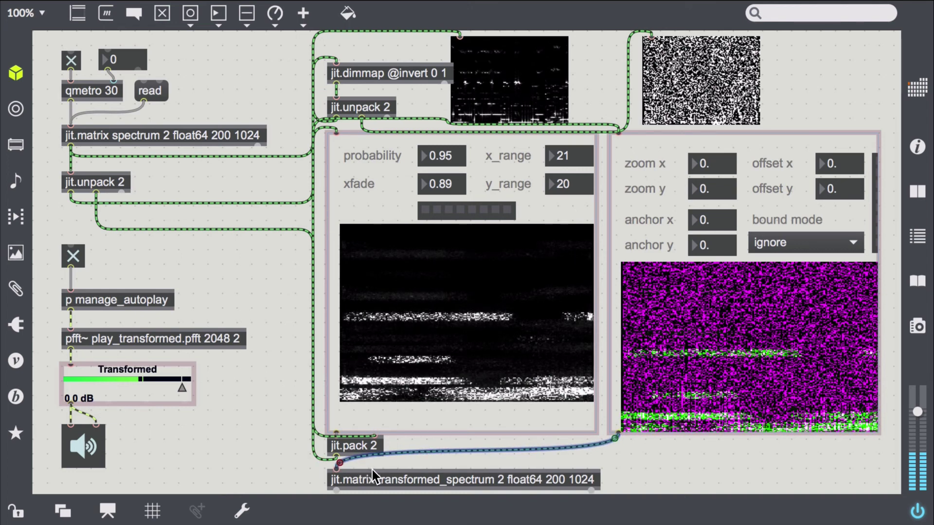
Lock the patch, set the rota zoom y to 0.11, and try the clear bound mode before choosing clip
key("super+e")
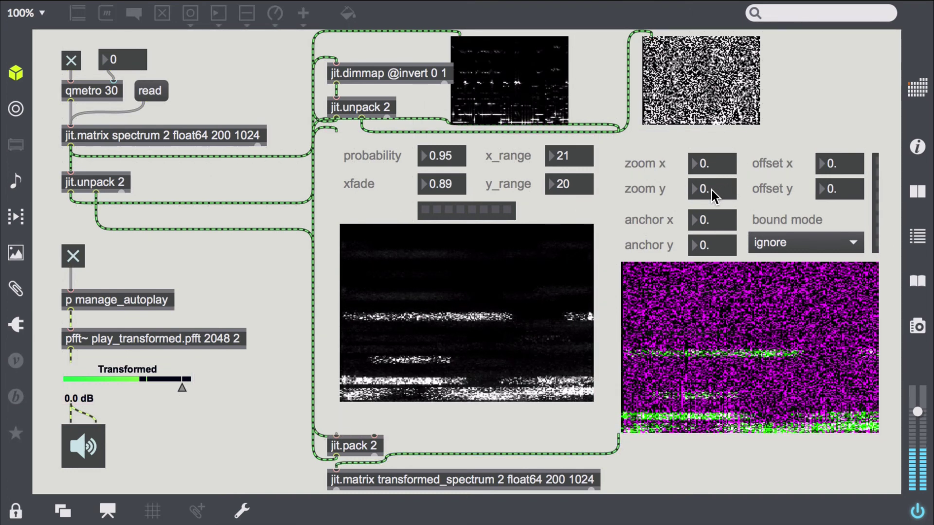
left_click_drag(716, 189, 716, 183)
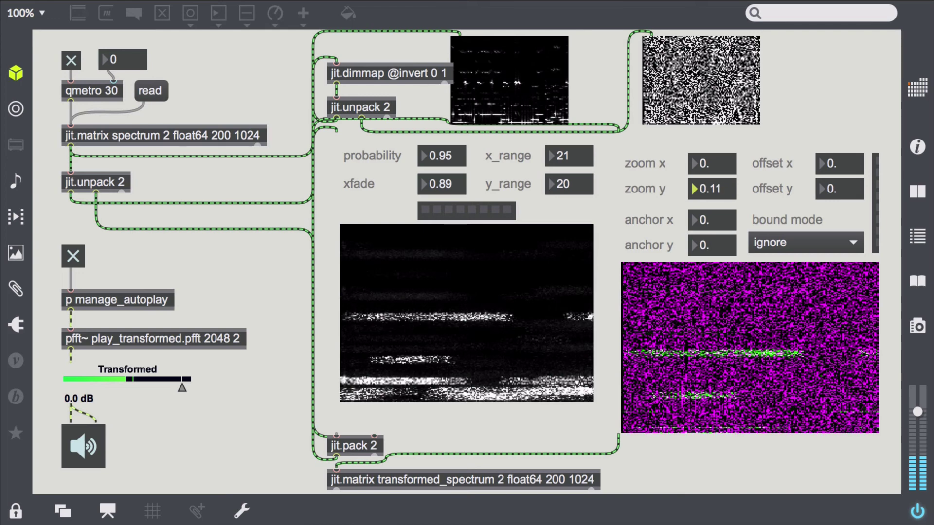
left_click(774, 240)
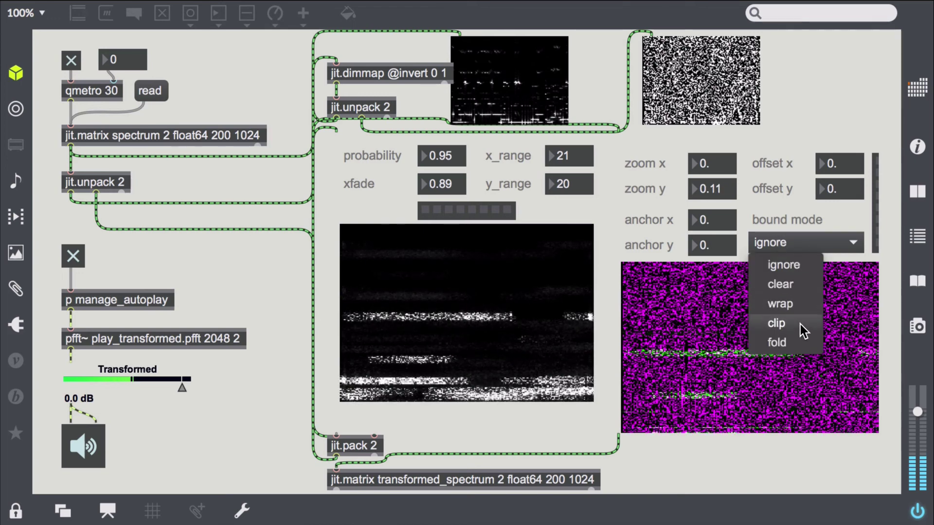
left_click(801, 284)
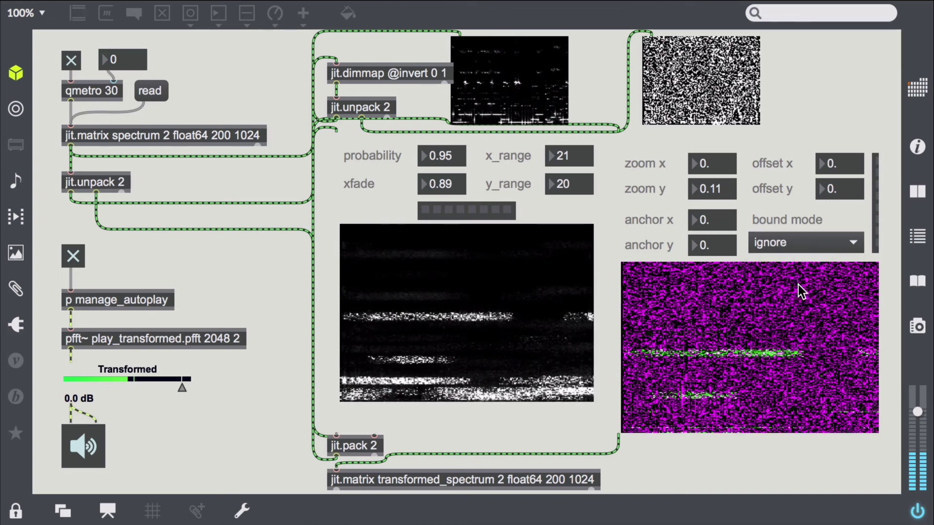
left_click(801, 239)
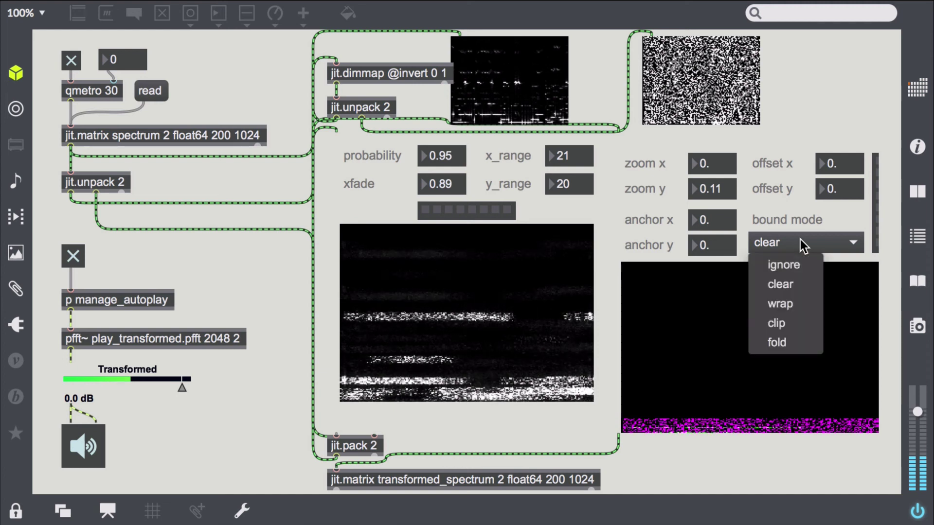
left_click(798, 320)
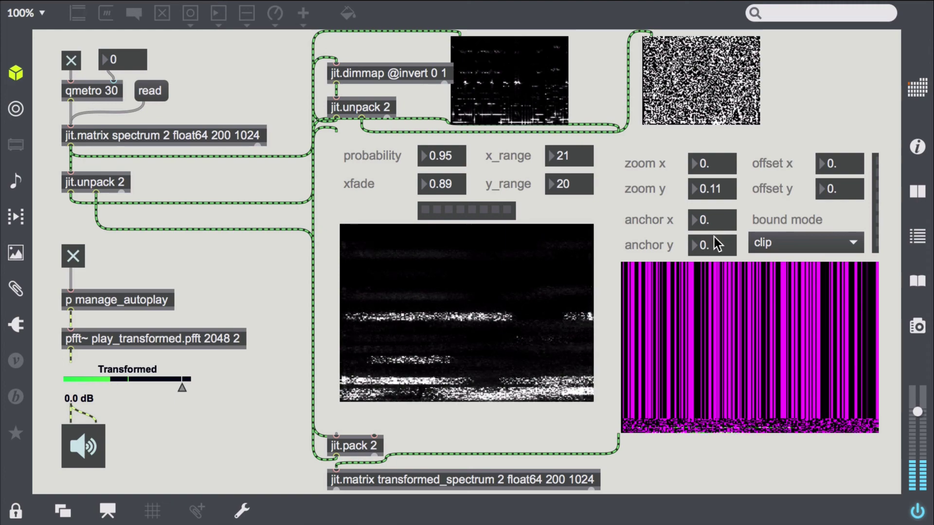
Set the rota zoom y to 1.3, offset y to -96 and zoom x to 0.5
left_click_drag(711, 189, 714, 73)
left_click_drag(719, 189, 719, 175)
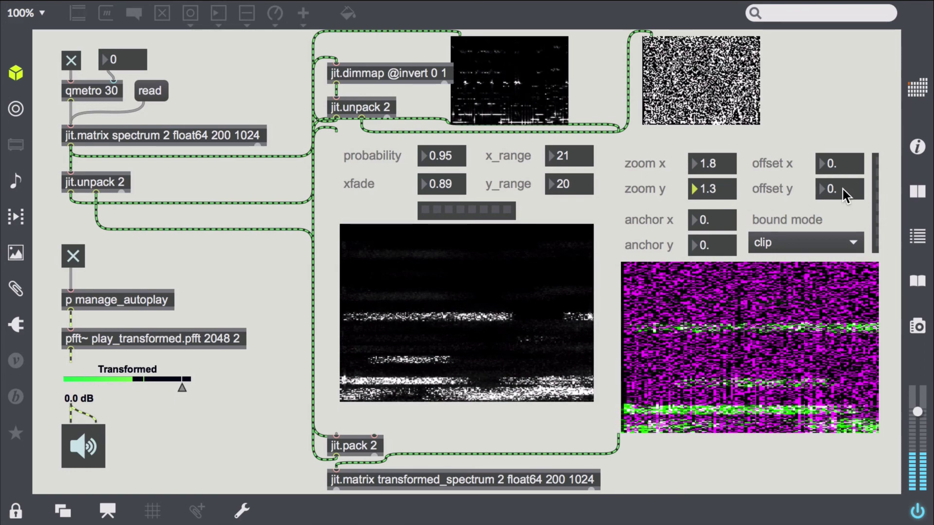
left_click_drag(843, 188, 832, 232)
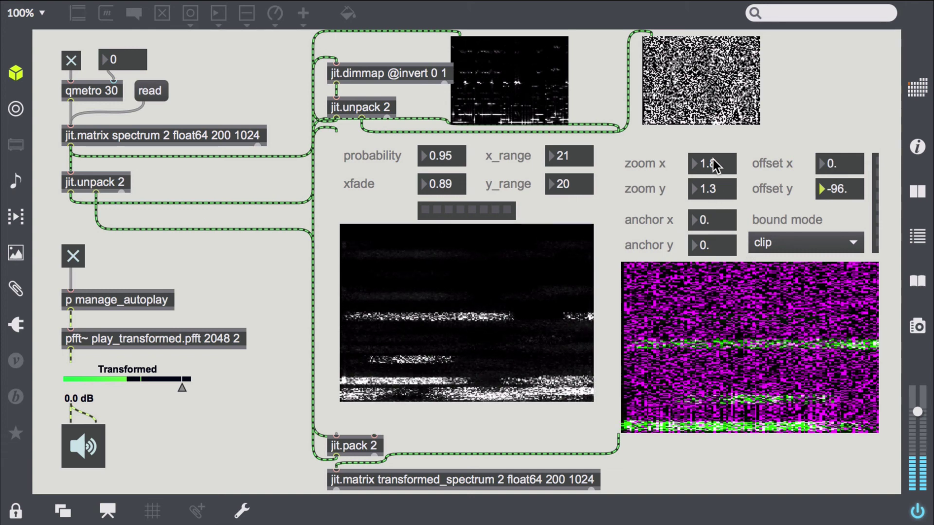
left_click_drag(714, 162, 713, 168)
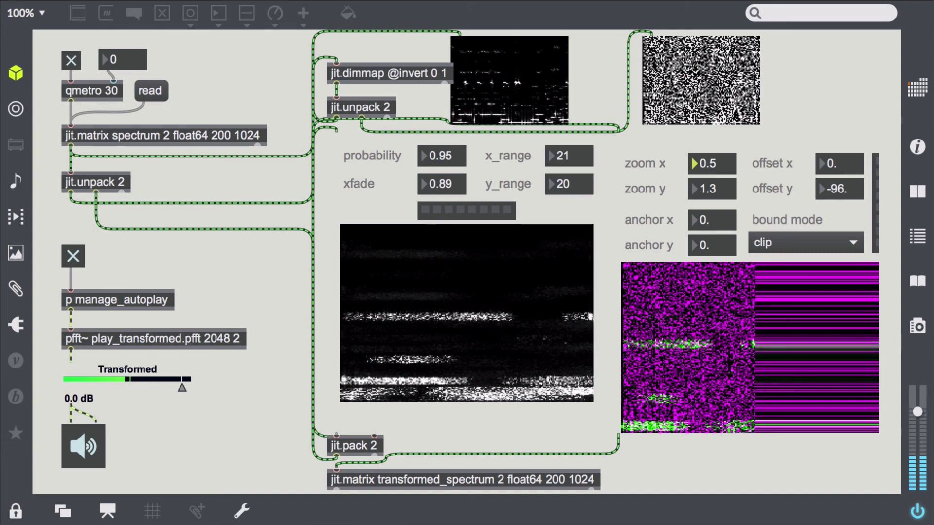